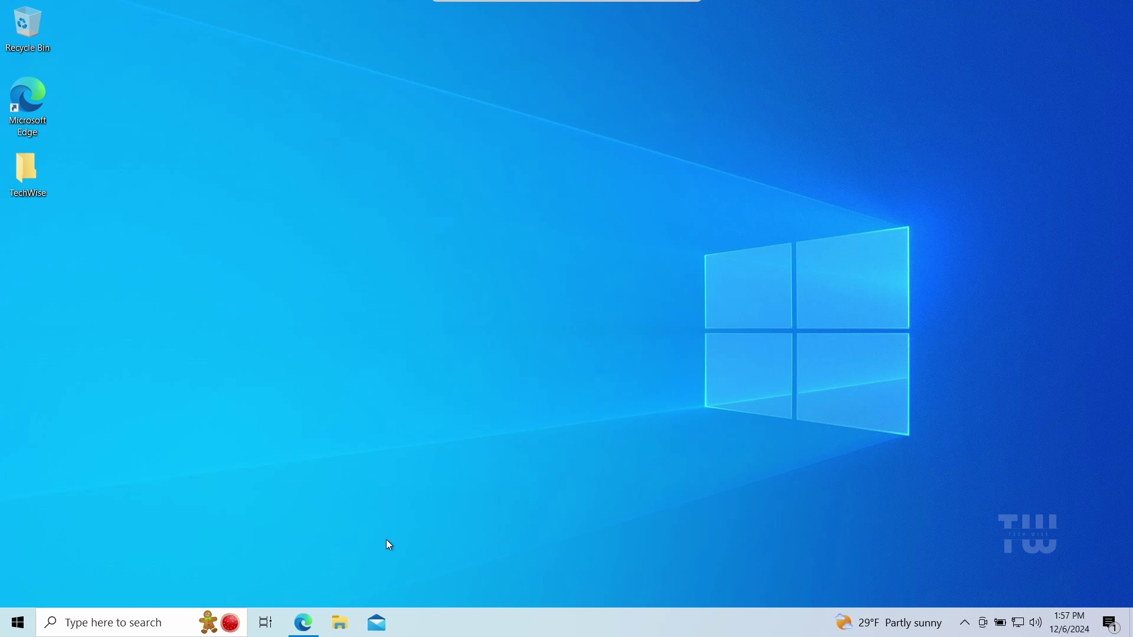
# Search the web in Edge for 'Windows 11 ISO download' and open Microsoft's Download Windows 11 result.
pyautogui.click(303, 623)
pyautogui.click(441, 154)
pyautogui.write('Windows 11 ISO download')
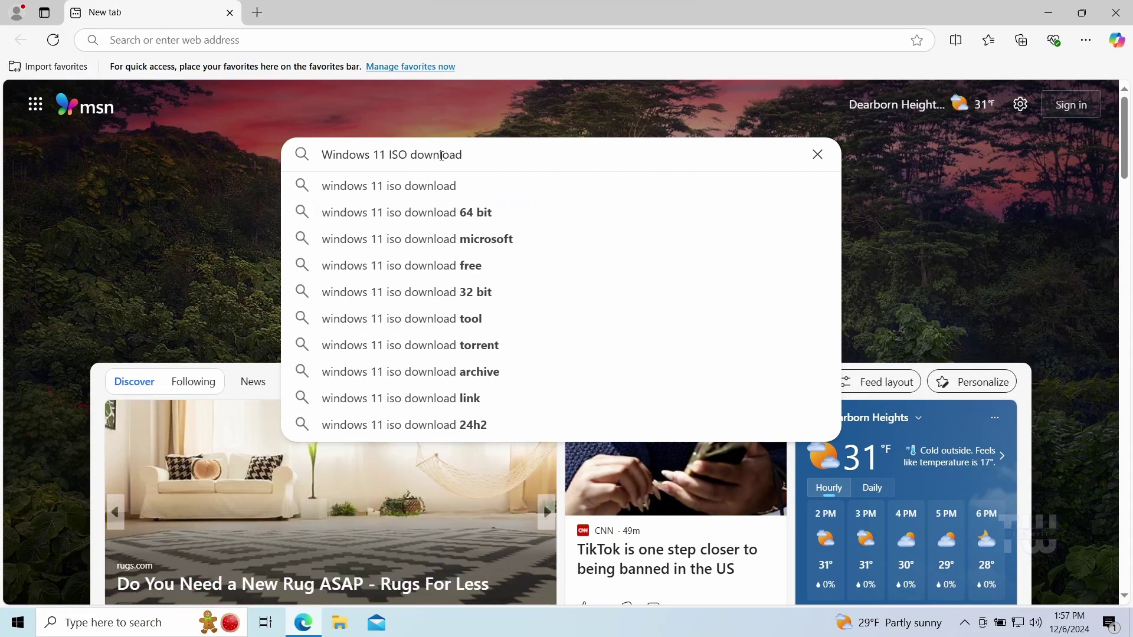
pyautogui.press('Return')
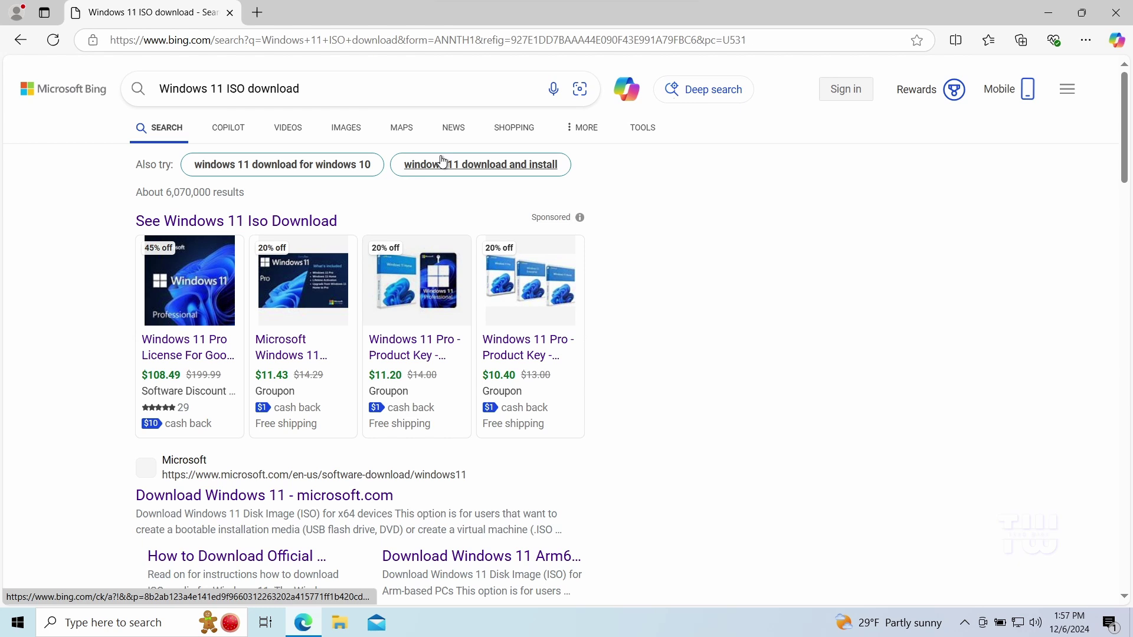
pyautogui.scroll(-3, 393, 282)
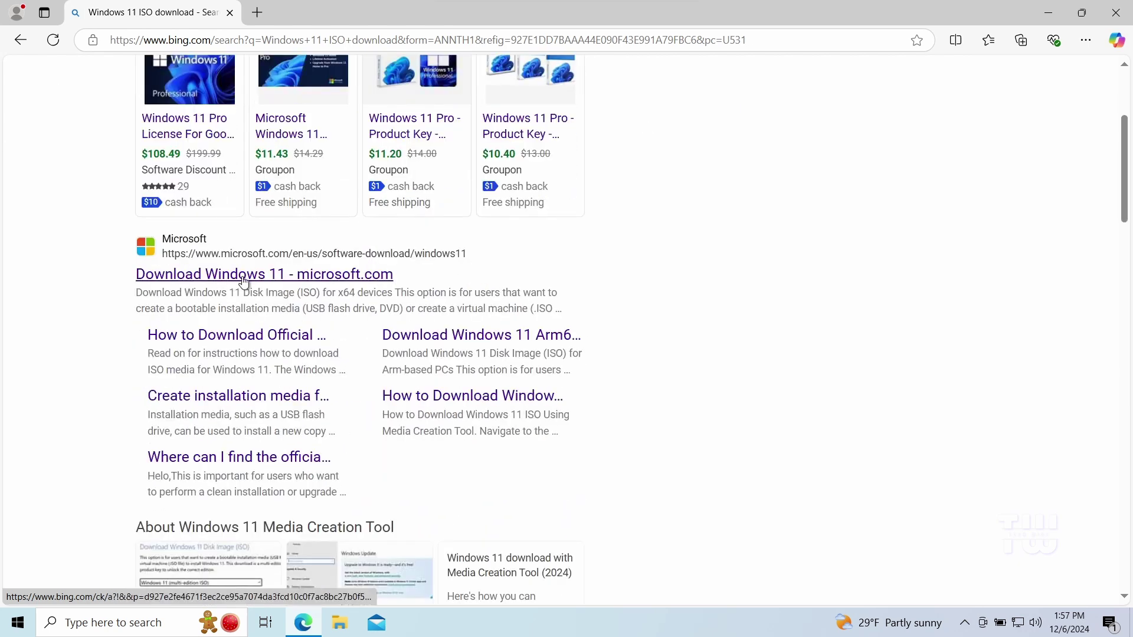
pyautogui.click(219, 274)
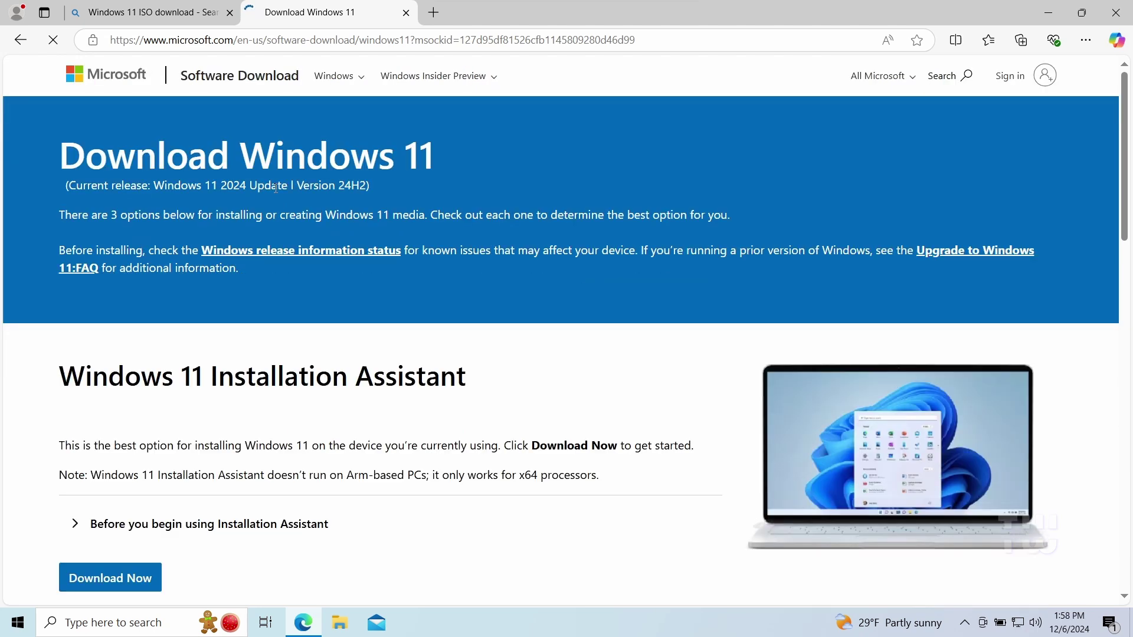
# Select the Windows 11 multi-edition ISO for x64 devices and request its download.
pyautogui.moveTo(74, 183); pyautogui.dragTo(358, 201)
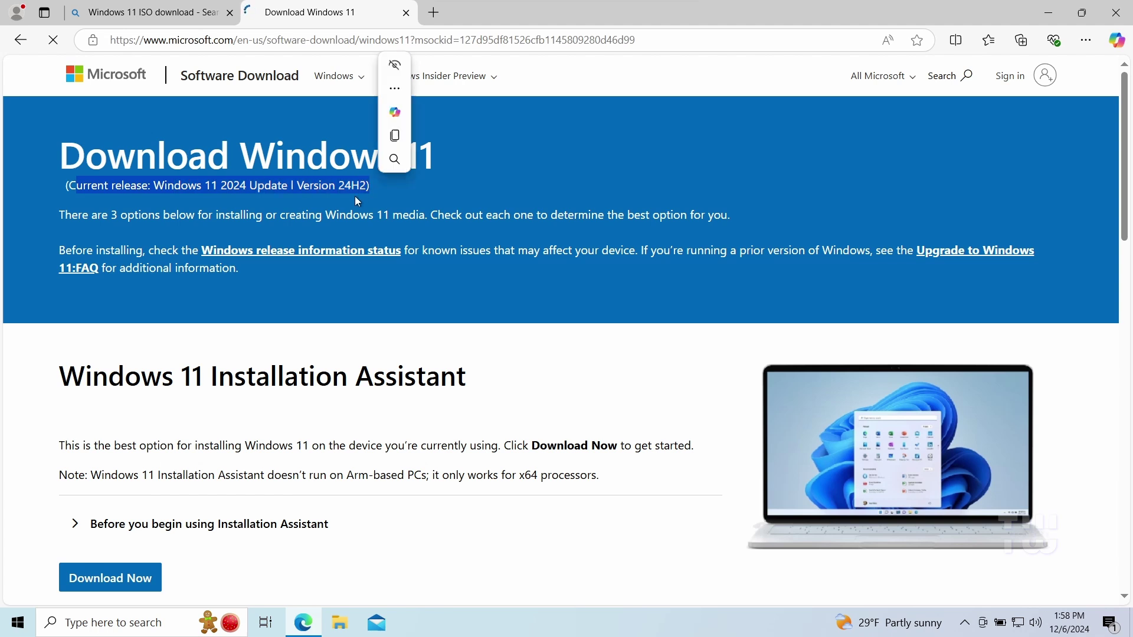
pyautogui.click(429, 187)
pyautogui.scroll(-2, 352, 222)
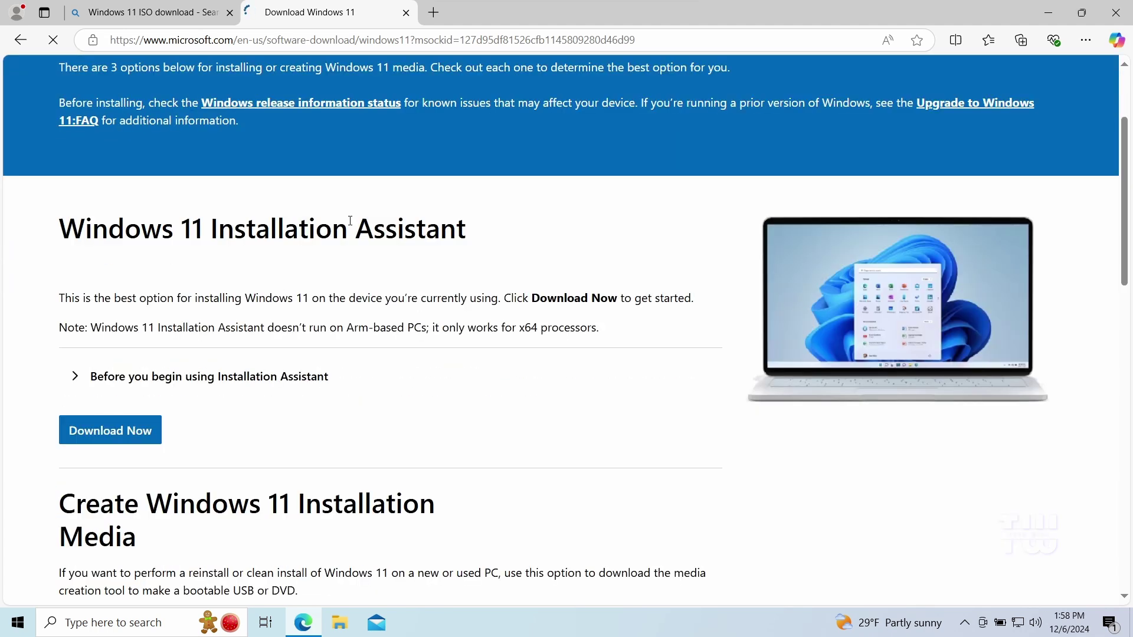
pyautogui.scroll(-4, 349, 221)
pyautogui.scroll(-3, 350, 221)
pyautogui.scroll(-1, 350, 221)
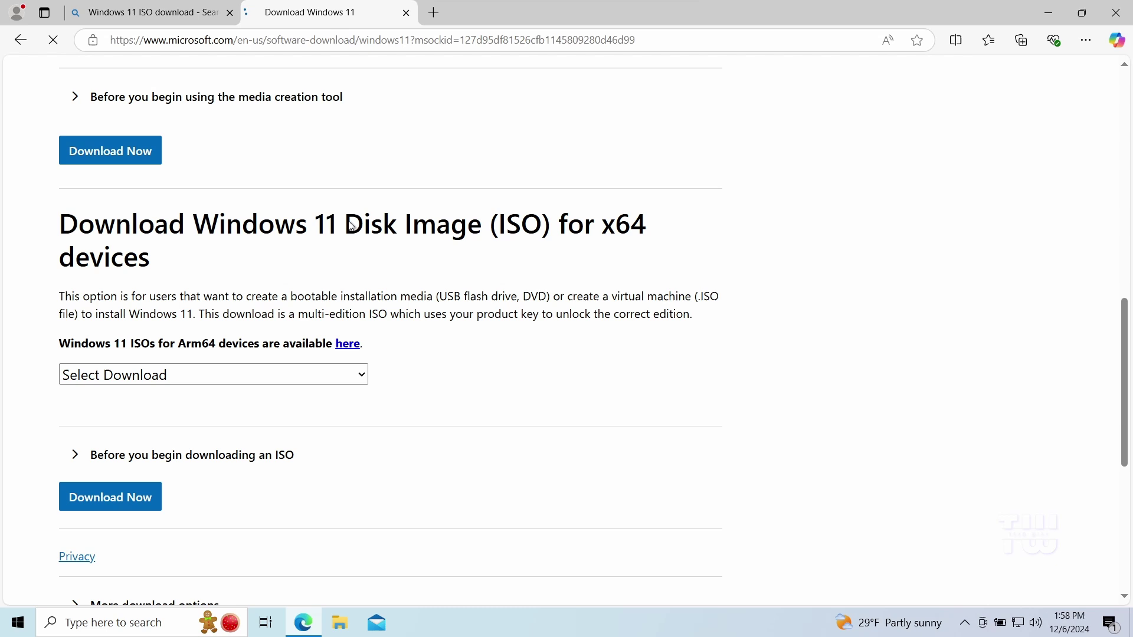
pyautogui.click(358, 376)
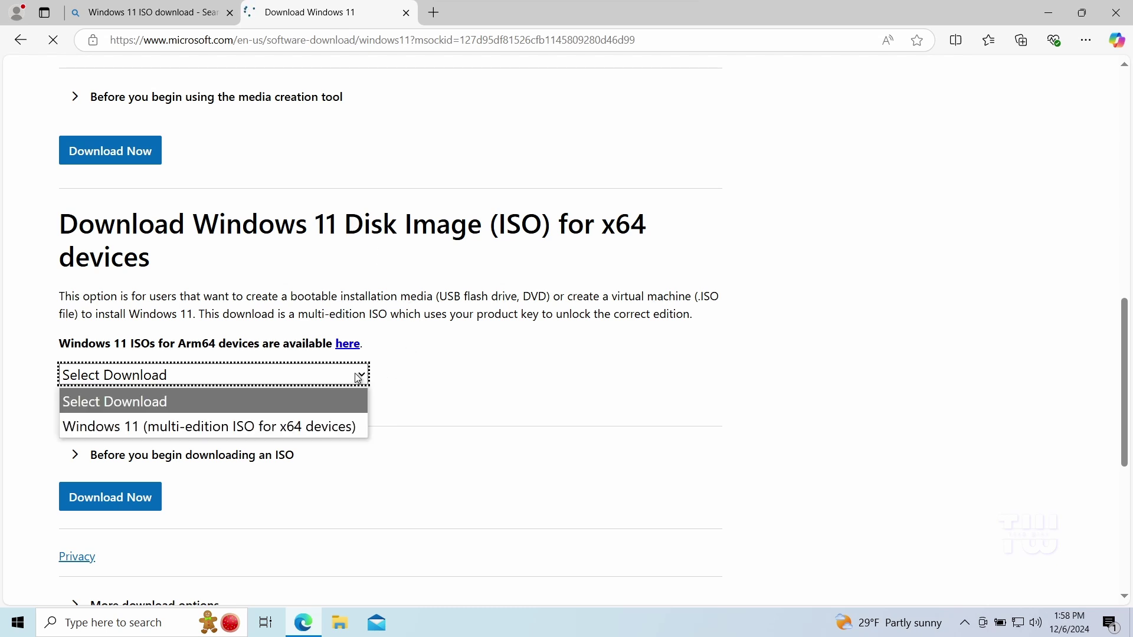
pyautogui.click(256, 433)
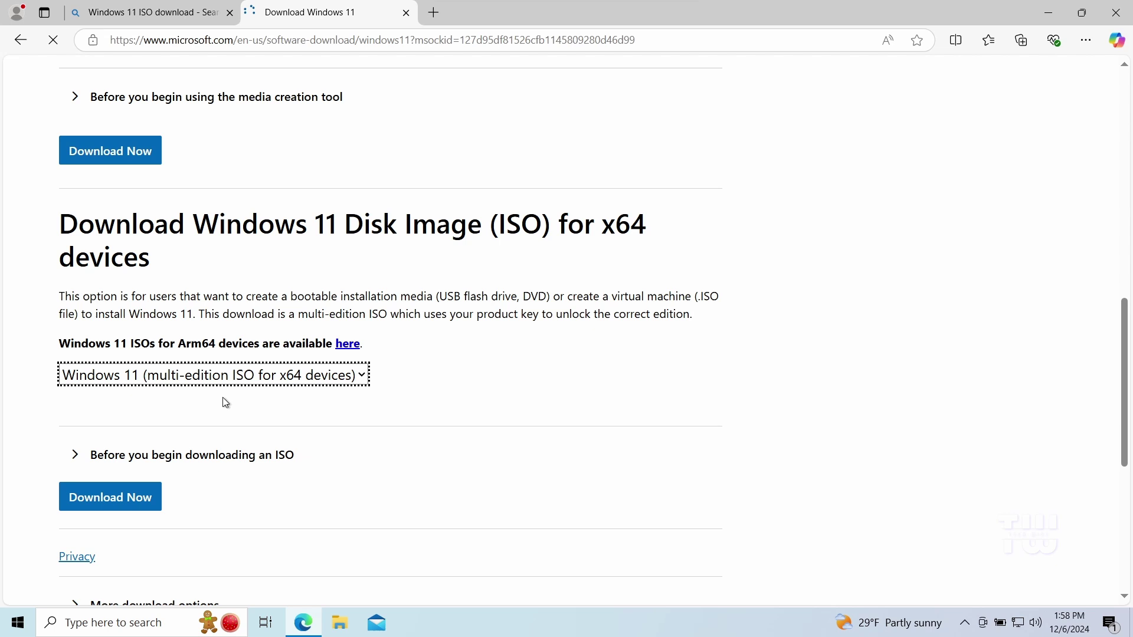
pyautogui.click(127, 502)
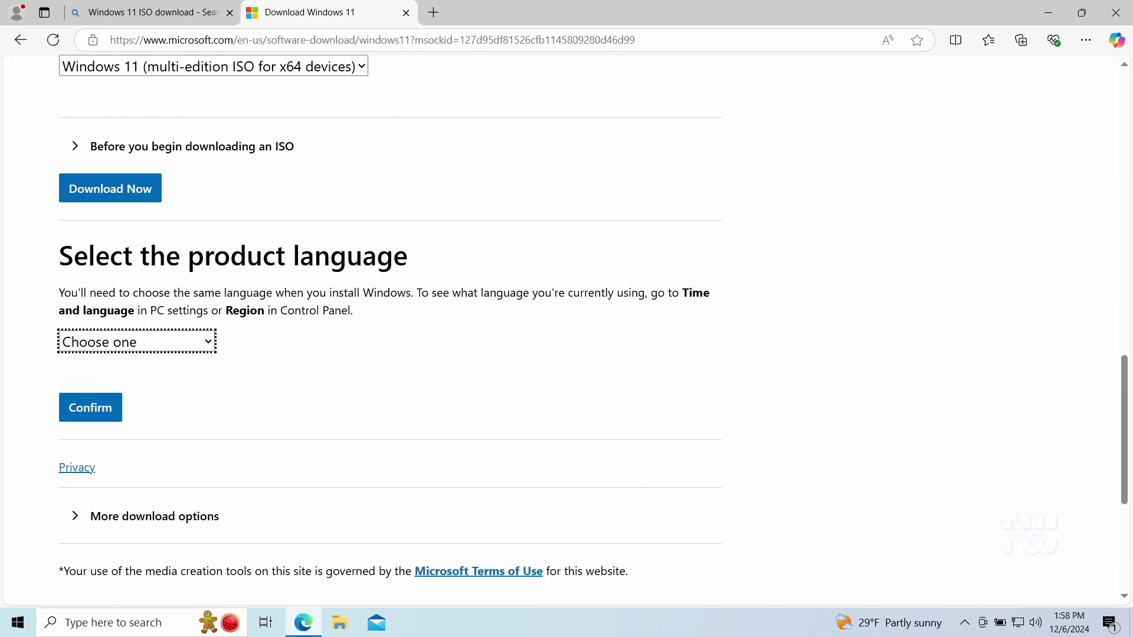
# Choose English (United States) as the product language and confirm.
pyautogui.click(202, 346)
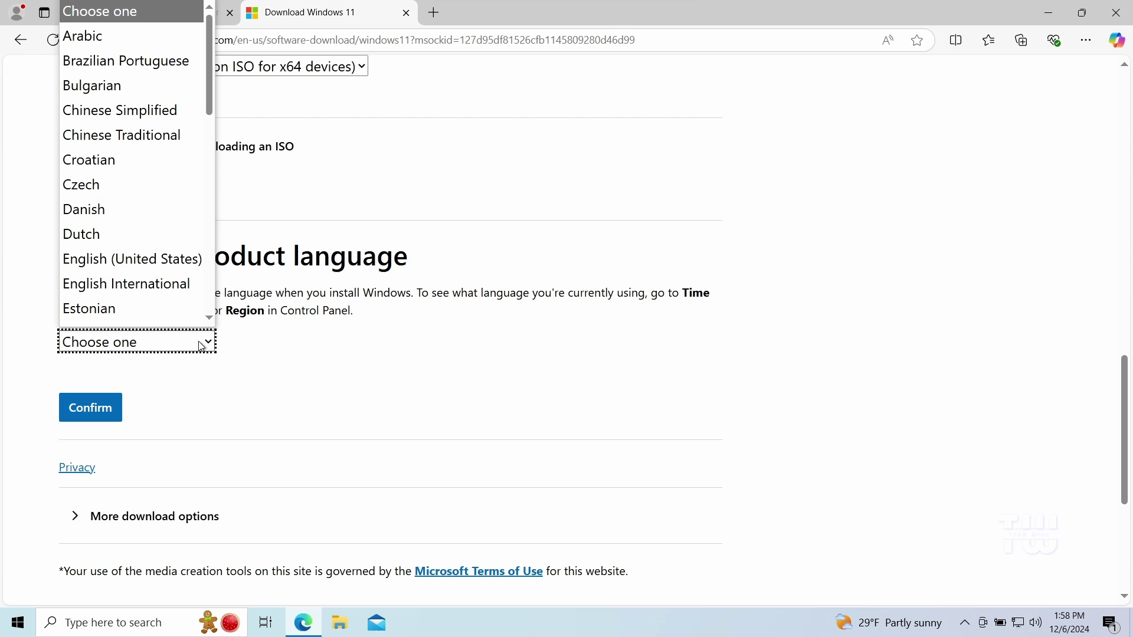
pyautogui.scroll(-1, 164, 270)
pyautogui.click(153, 243)
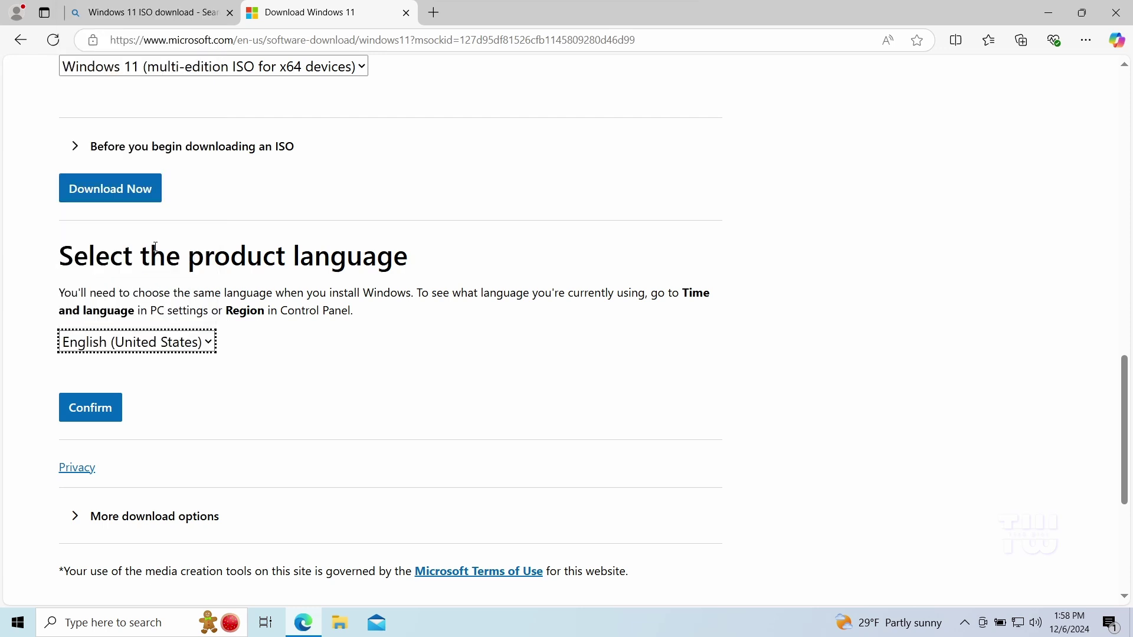
pyautogui.click(101, 407)
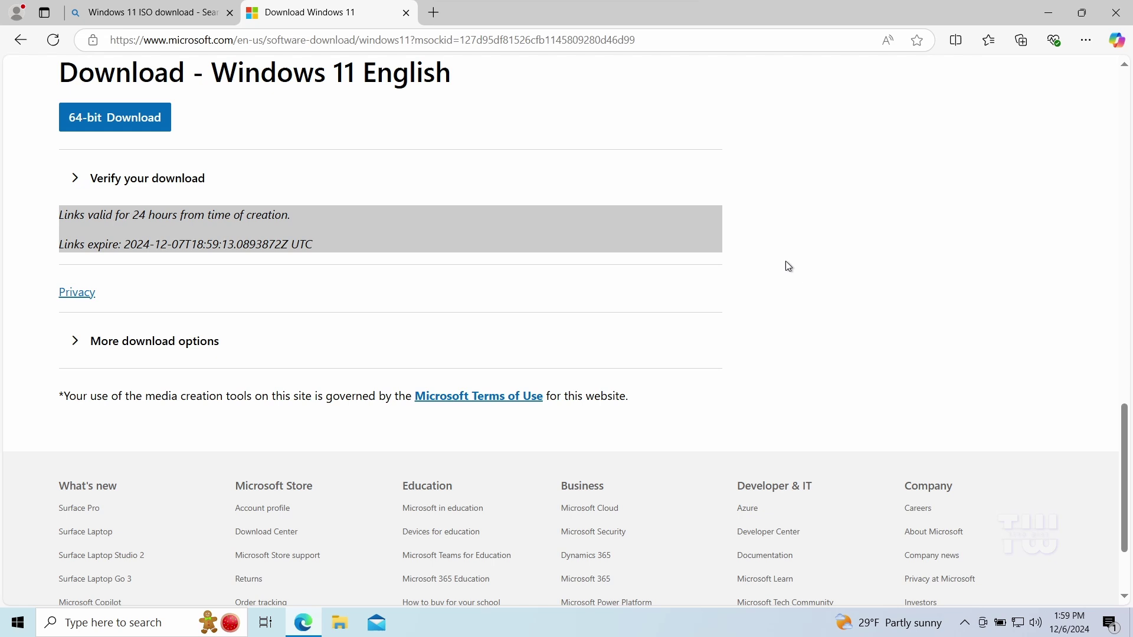
# Download the 64-bit Win11_24H2_English_x64.iso and open its containing Downloads folder.
pyautogui.click(104, 112)
pyautogui.click(118, 122)
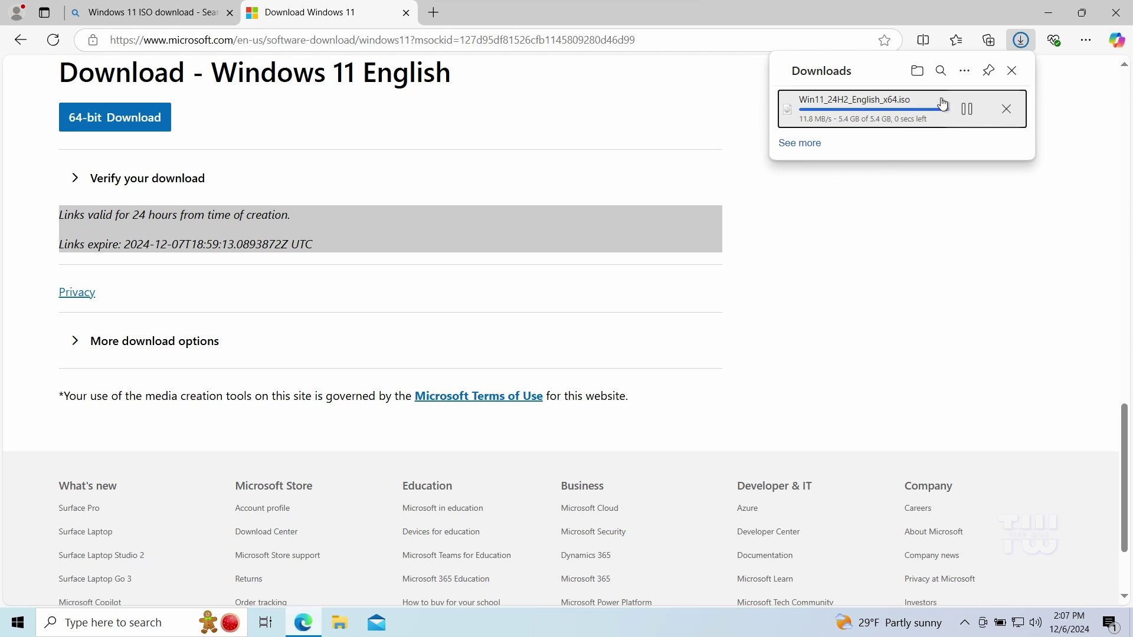
pyautogui.click(917, 72)
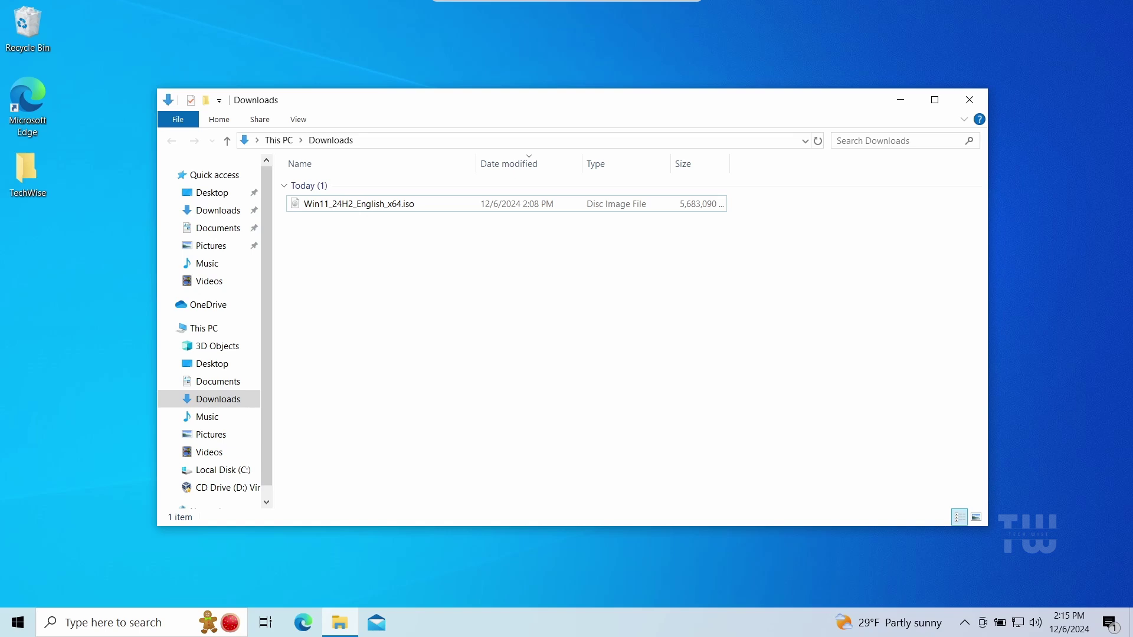
# Mount Win11_24H2_English_x64.iso from the Downloads folder as a virtual disc drive.
pyautogui.click(384, 206)
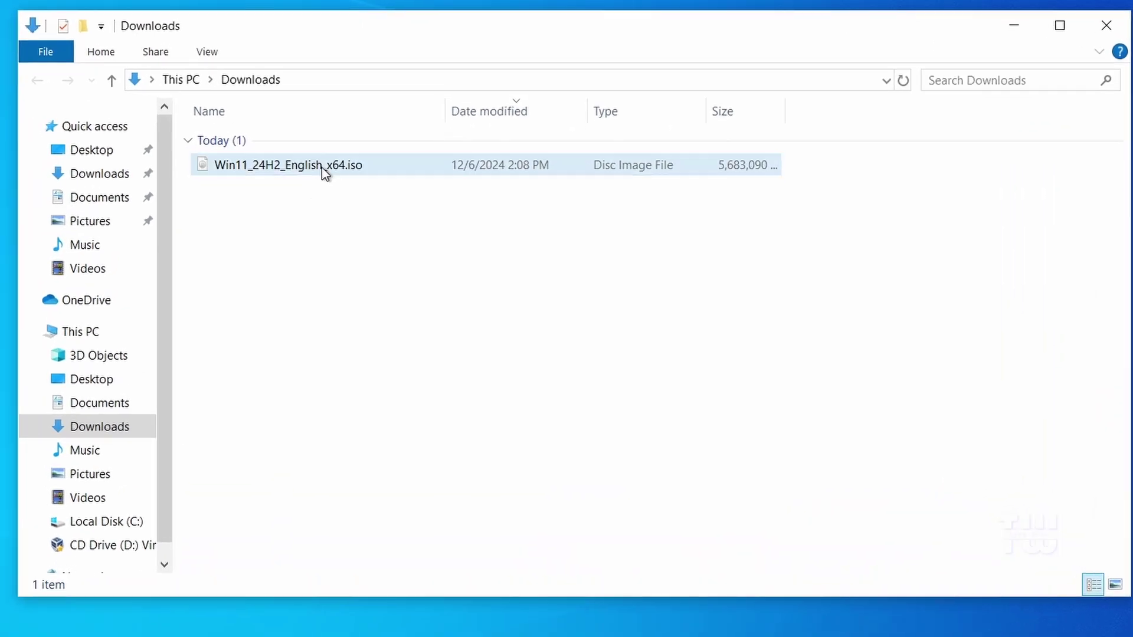
pyautogui.rightClick(322, 171)
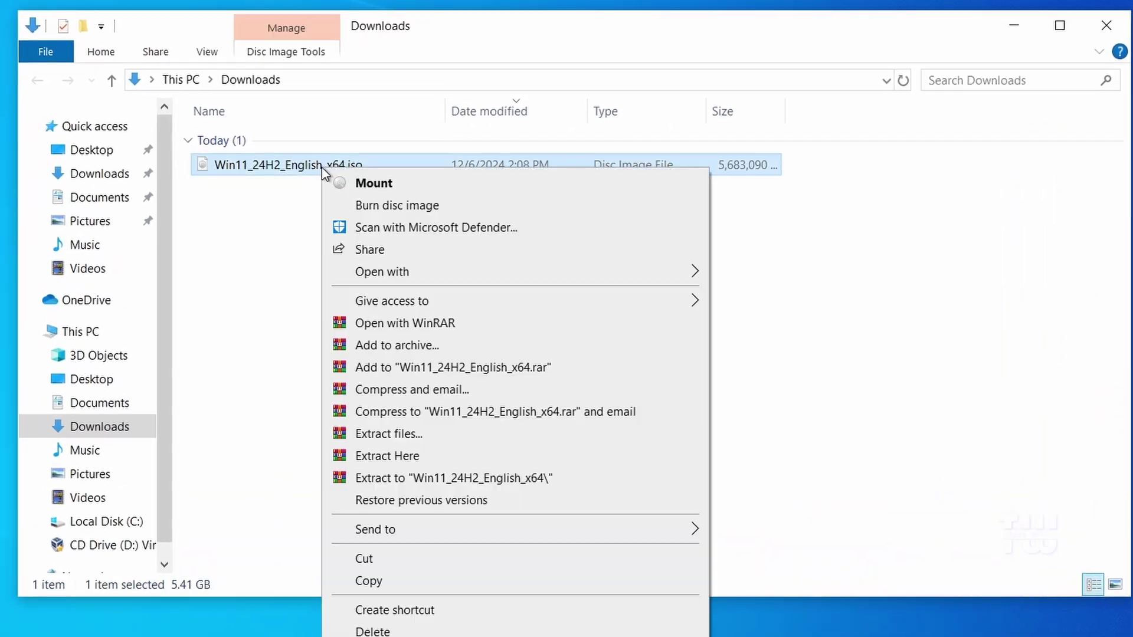
pyautogui.click(433, 186)
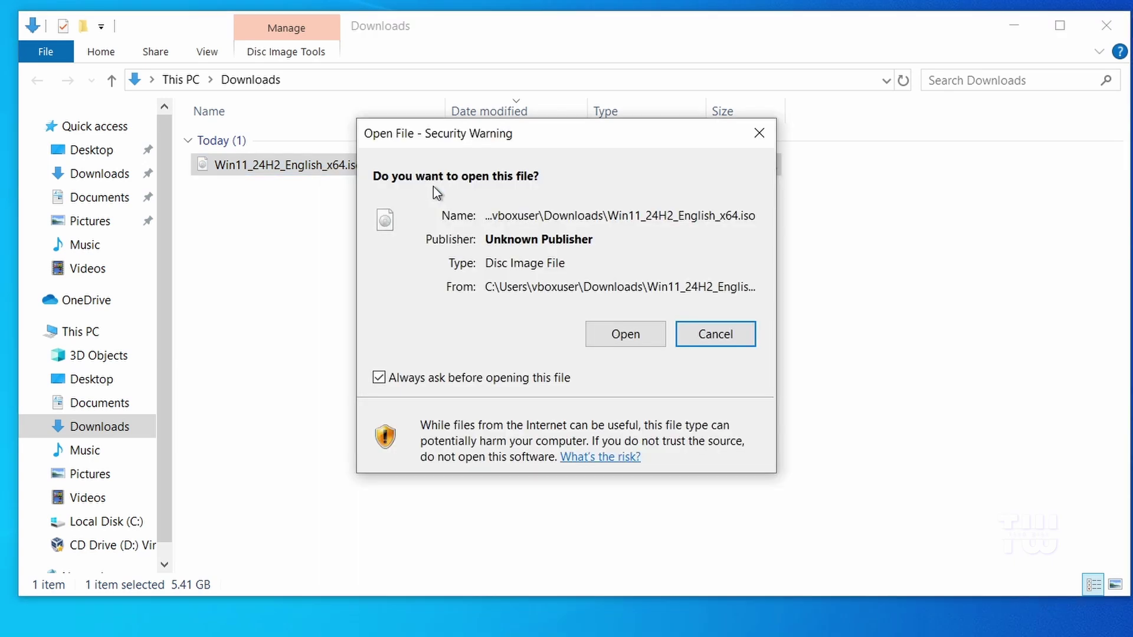
# Allow the disc image to open, then copy all eight items on DVD Drive (E:).
pyautogui.click(623, 339)
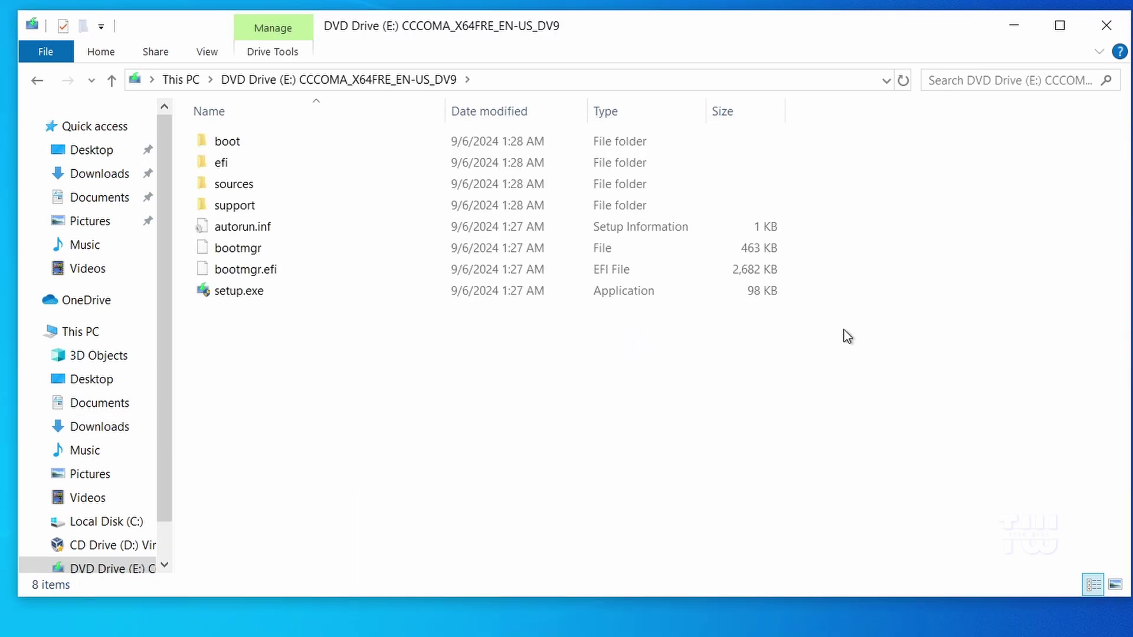
pyautogui.moveTo(328, 369); pyautogui.dragTo(202, 127)
pyautogui.rightClick(261, 172)
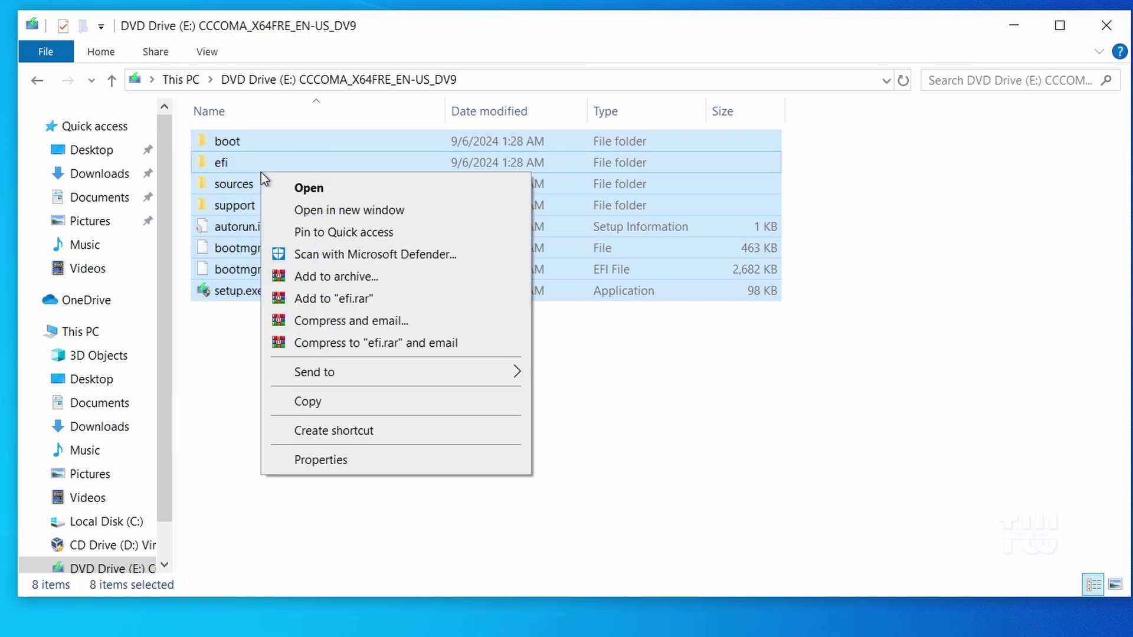
pyautogui.click(342, 399)
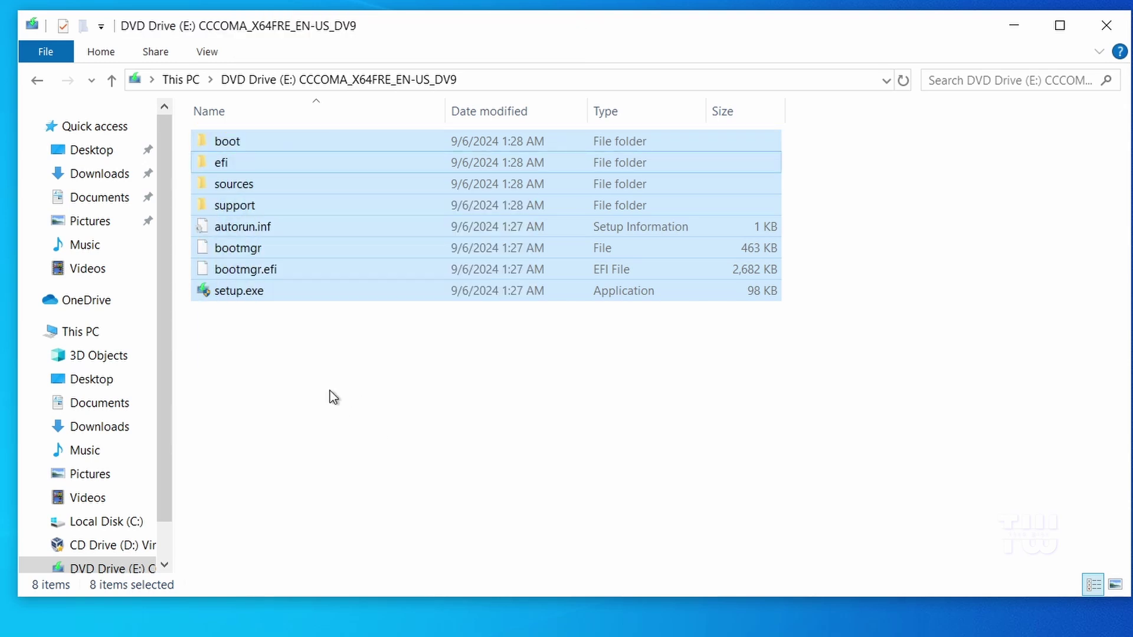
# Create a new folder named Windows11 on Local Disk (C:).
pyautogui.click(97, 523)
pyautogui.rightClick(502, 370)
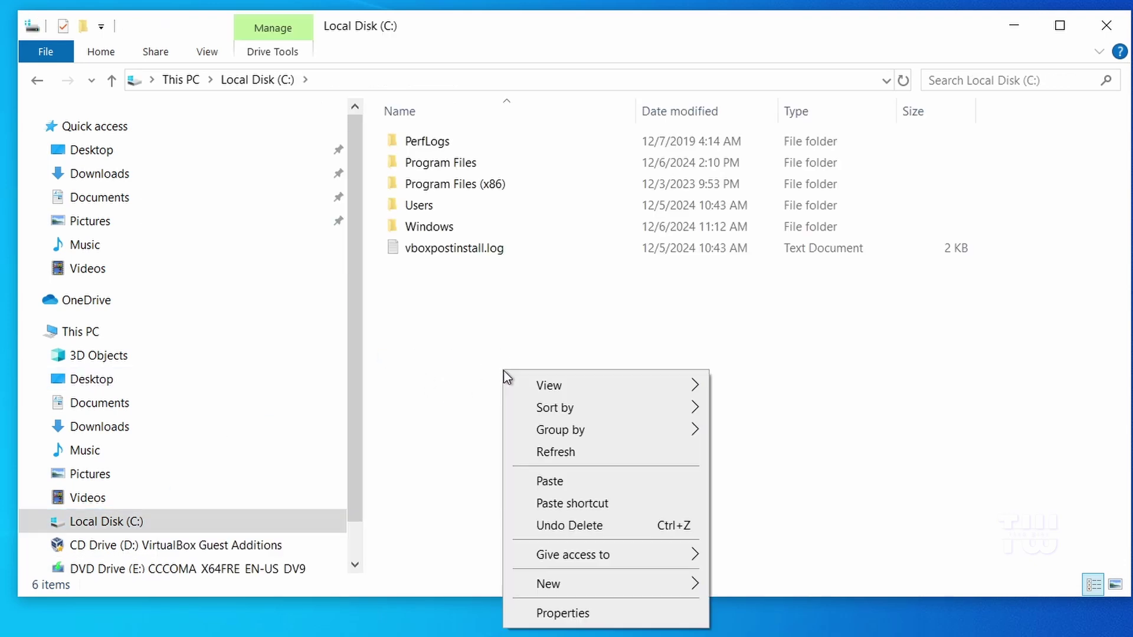
pyautogui.moveTo(632, 585)
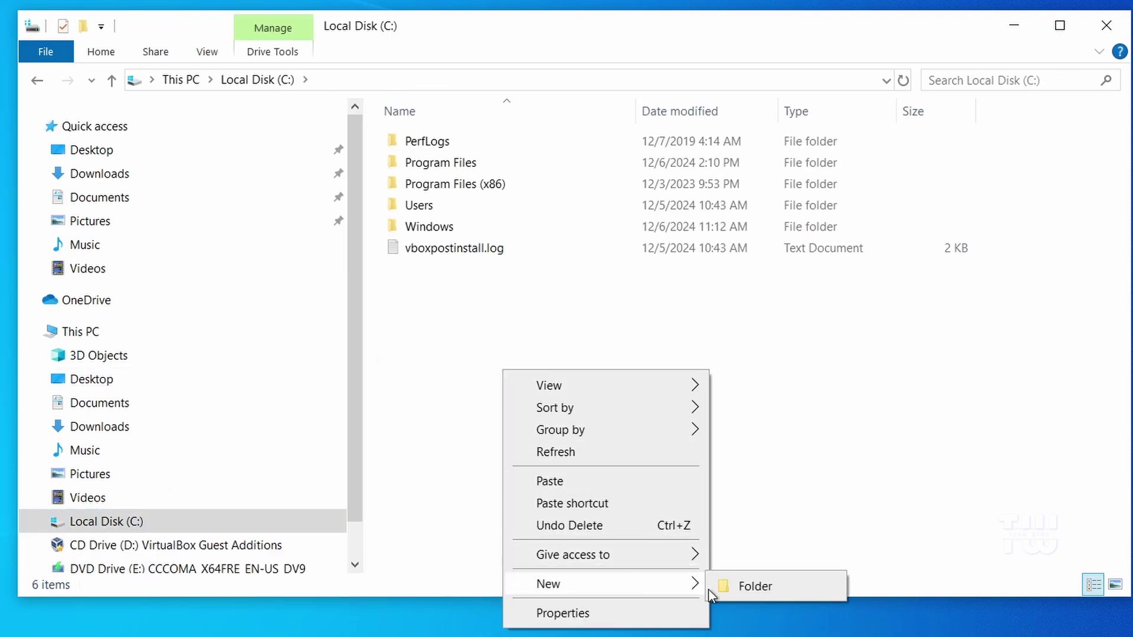
pyautogui.click(742, 589)
pyautogui.write('W')
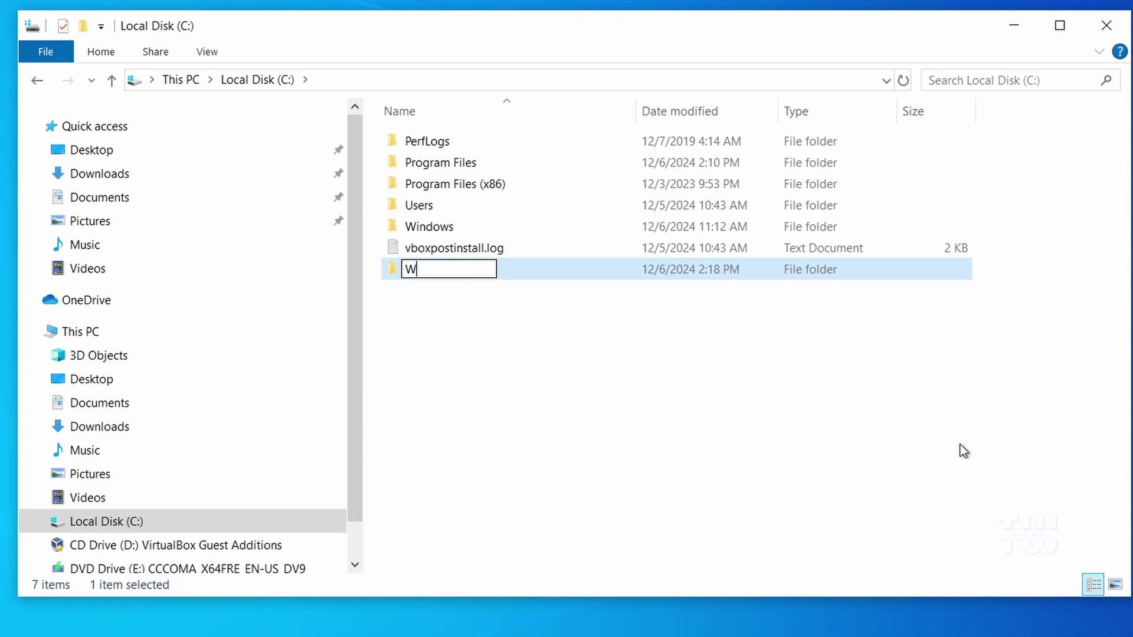
pyautogui.write('indows11')
pyautogui.click(481, 302)
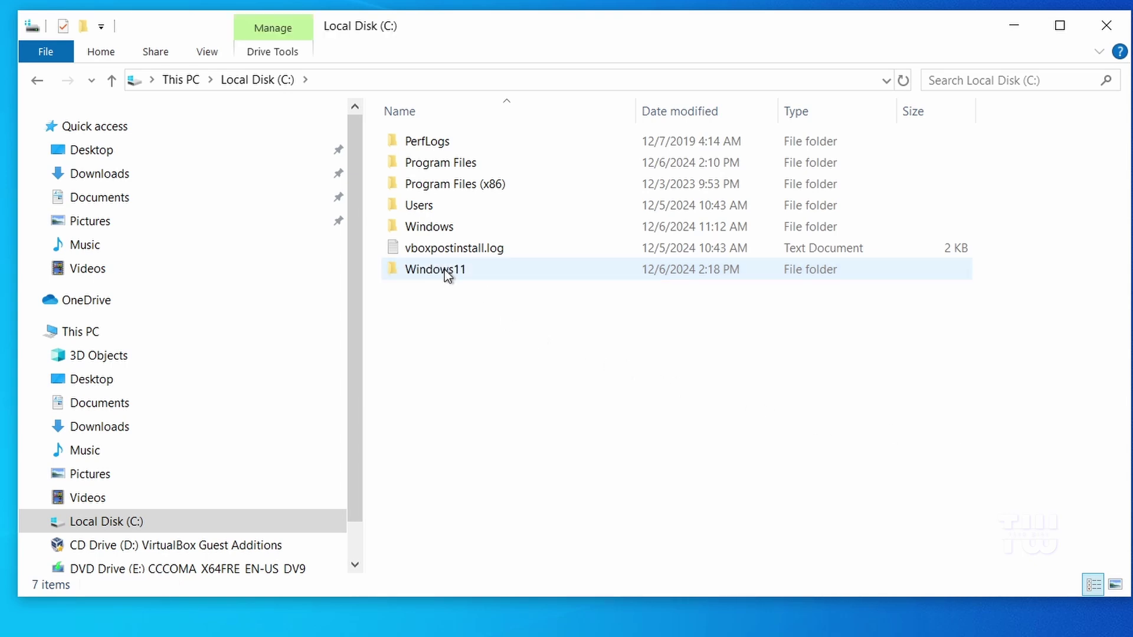
# Paste the copied installation files into the Windows11 folder.
pyautogui.doubleClick(444, 270)
pyautogui.rightClick(502, 246)
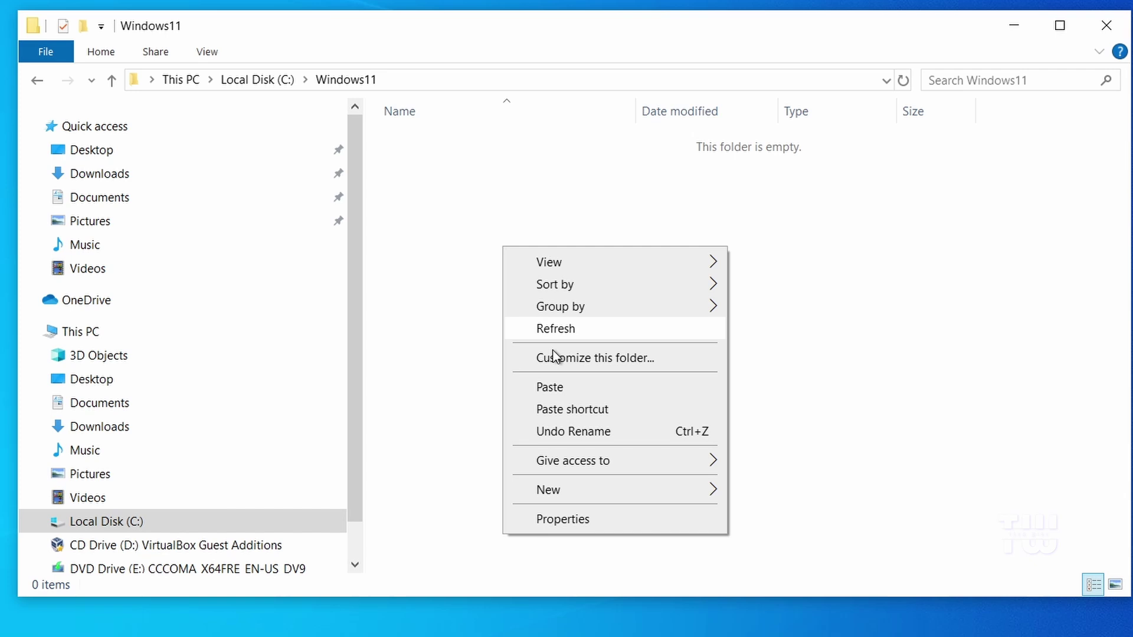
pyautogui.click(564, 388)
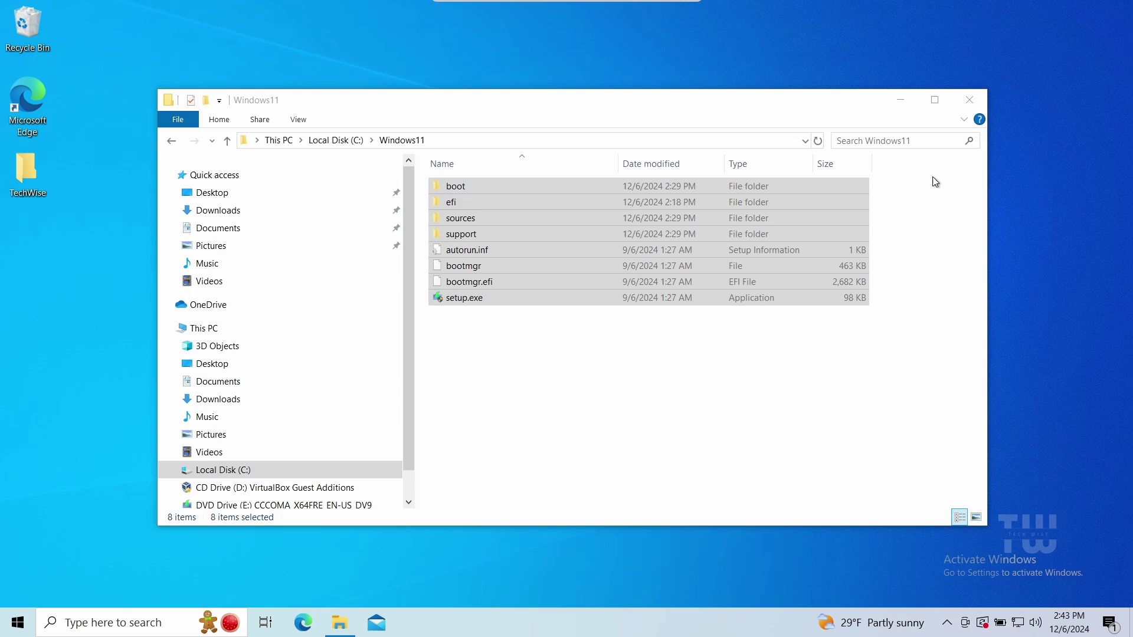
# Search for cmd and launch Command Prompt as administrator.
pyautogui.click(904, 100)
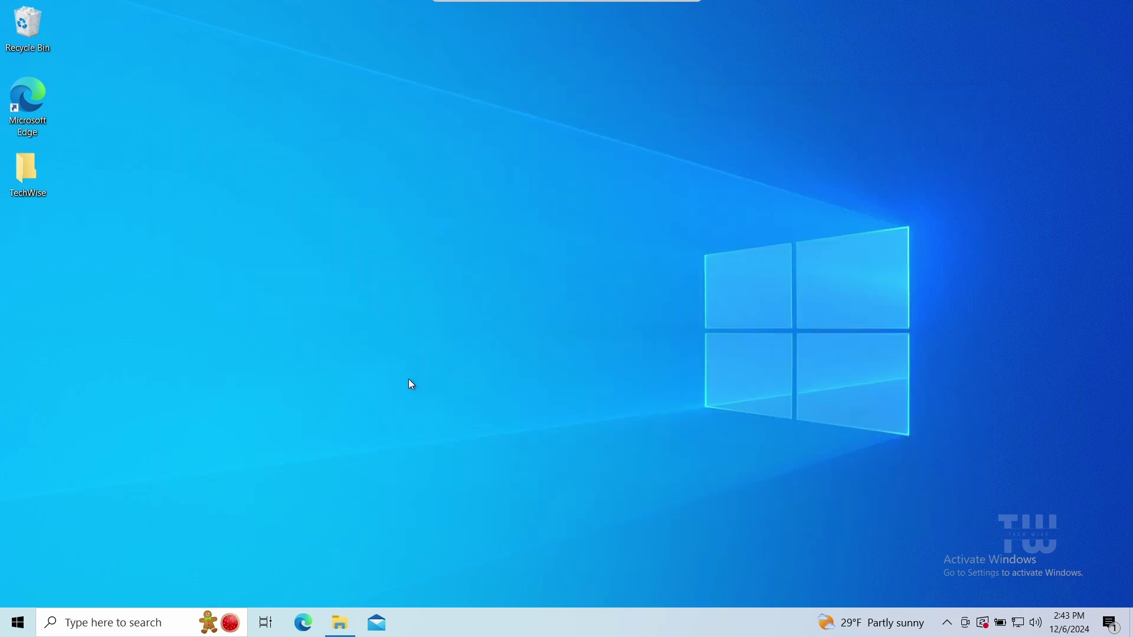
pyautogui.click(122, 620)
pyautogui.write('cmd')
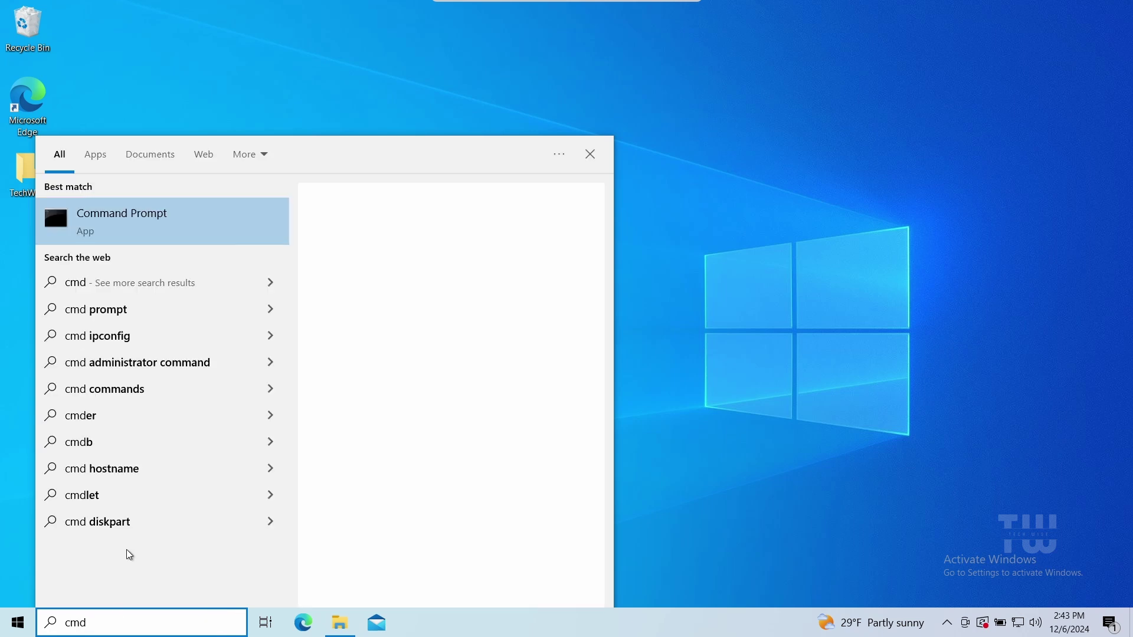
pyautogui.rightClick(166, 229)
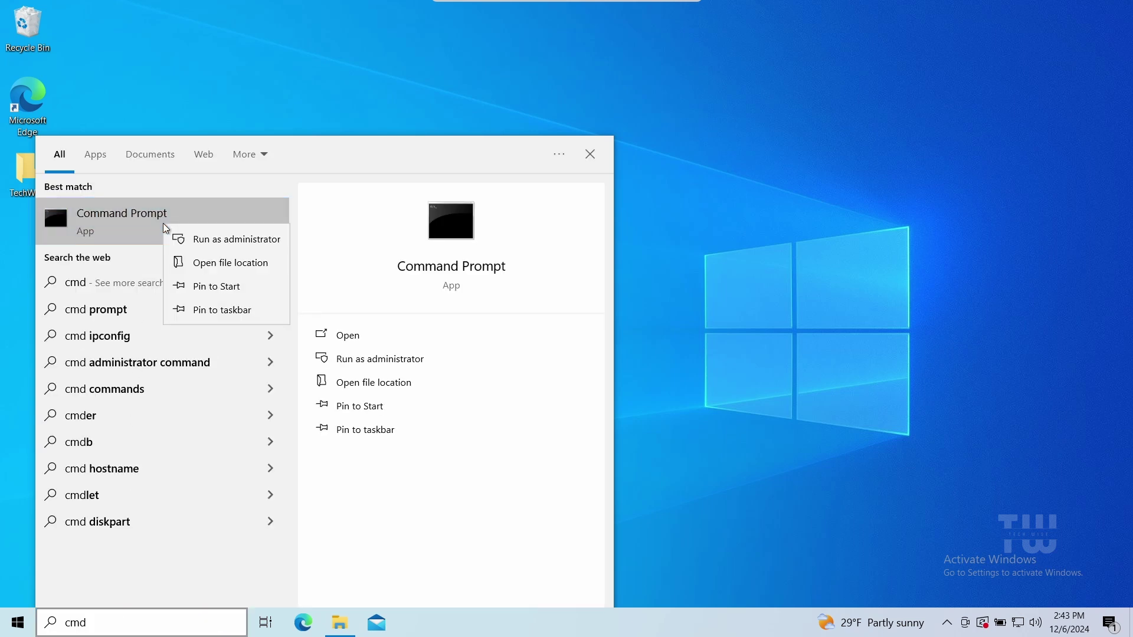
pyautogui.click(262, 240)
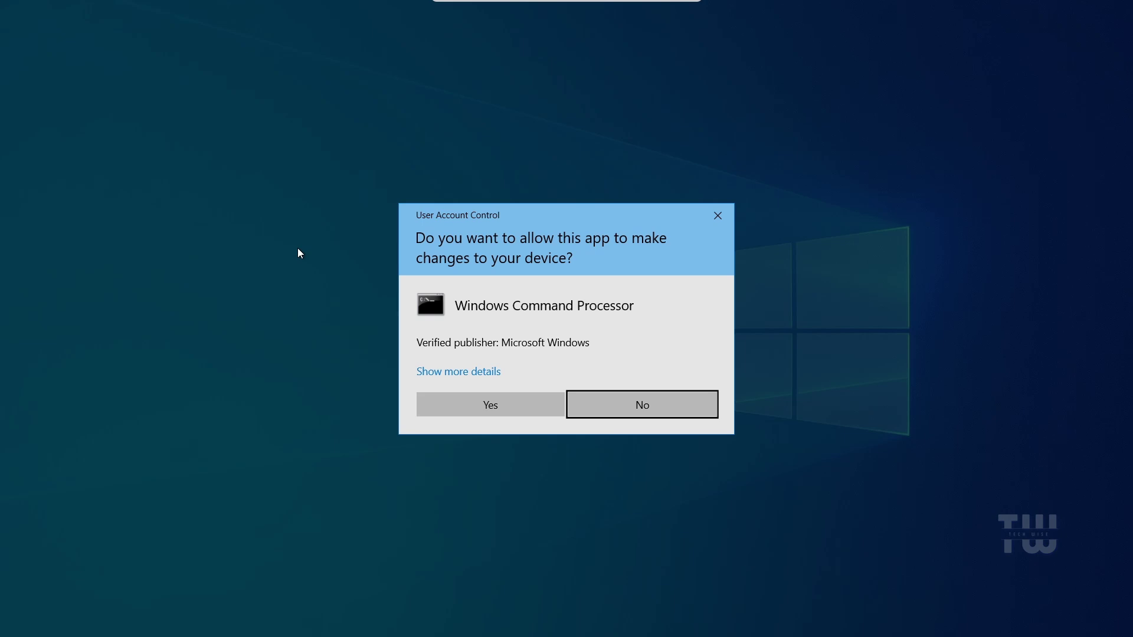
pyautogui.click(471, 401)
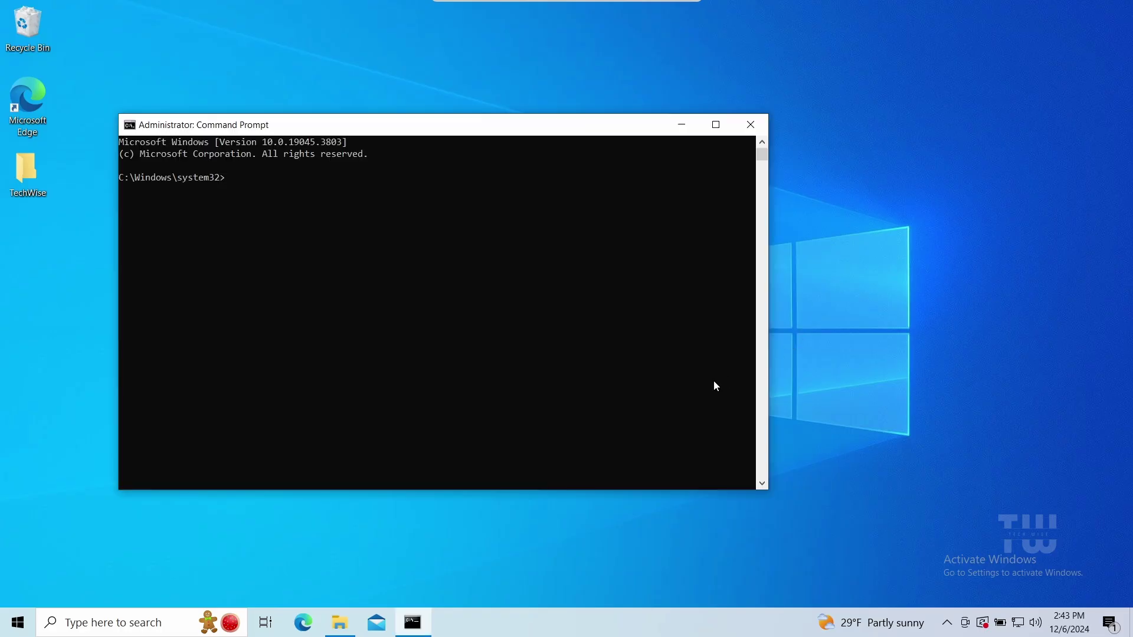
# Copy the C:\Windows11 path from the folder window's address bar.
pyautogui.click(342, 622)
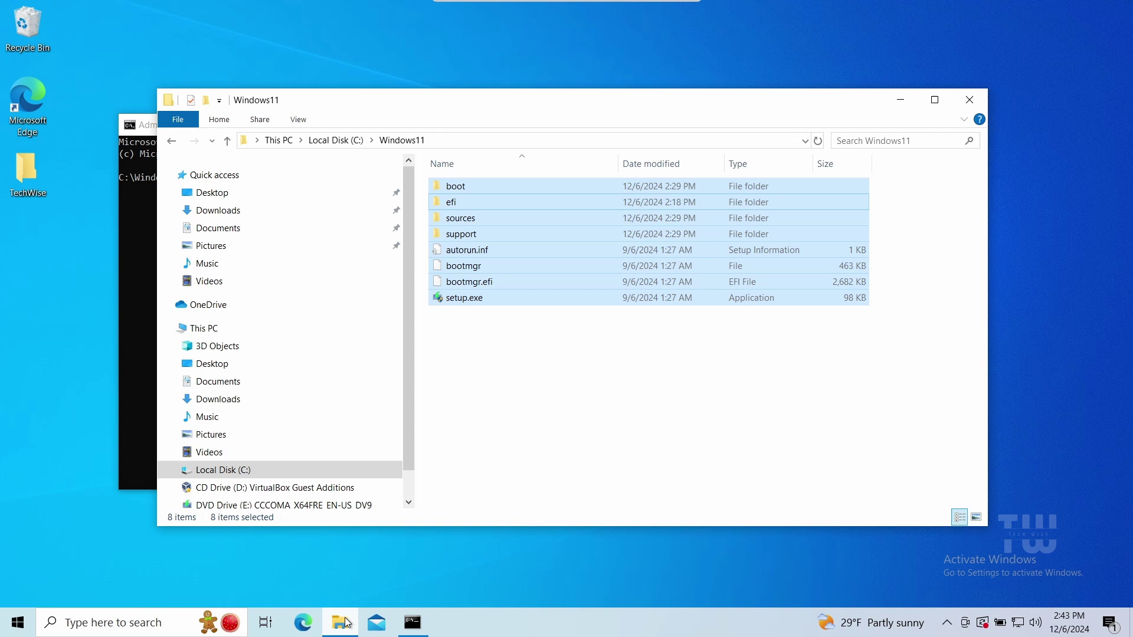
pyautogui.moveTo(510, 110); pyautogui.dragTo(395, 62)
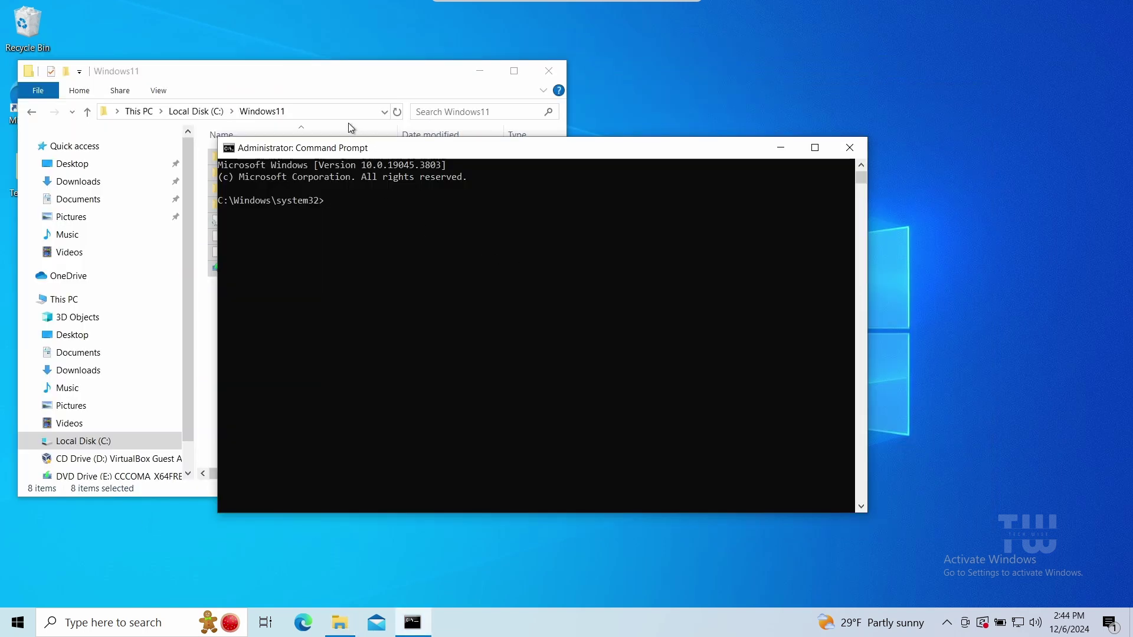
pyautogui.click(351, 127)
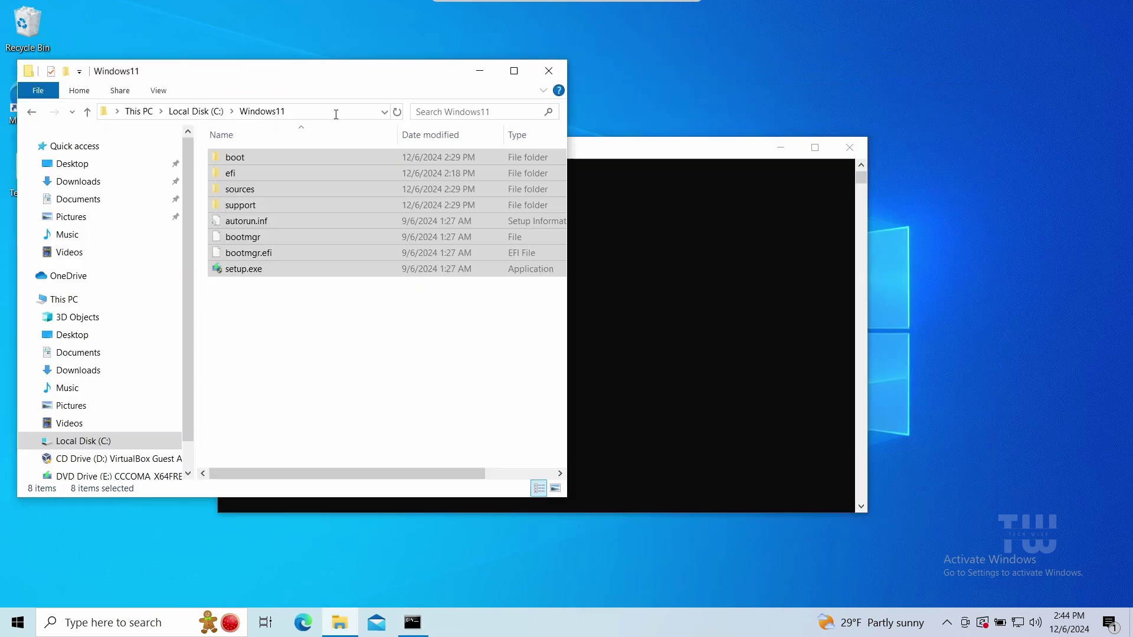
pyautogui.click(197, 108)
pyautogui.rightClick(154, 111)
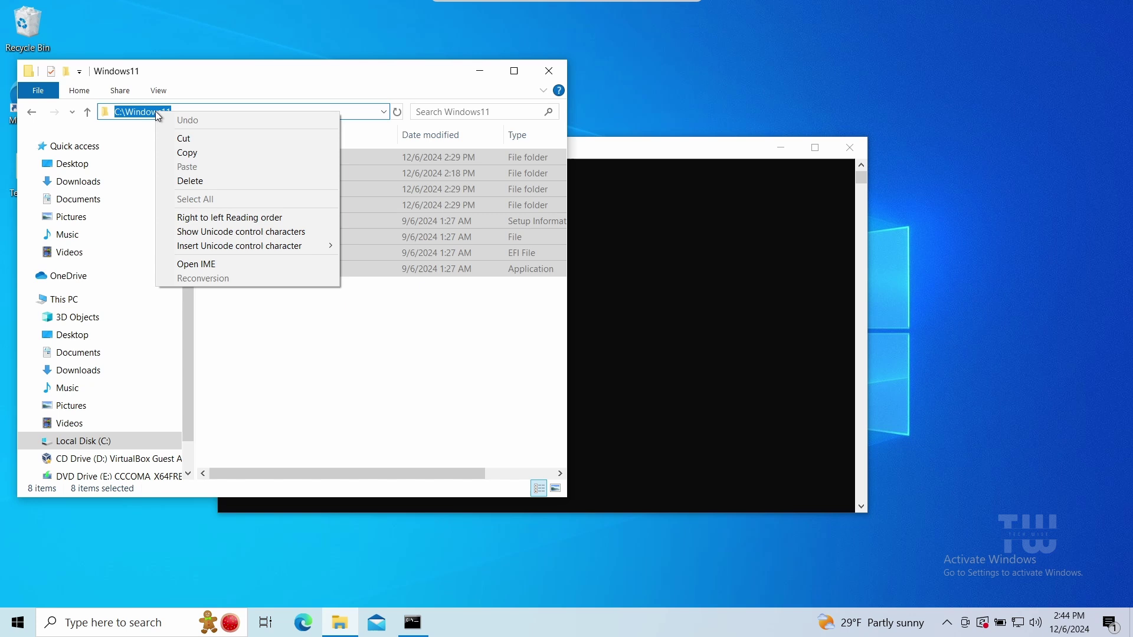
pyautogui.click(204, 153)
# Run C:\Windows11\setup.exe /product server in the elevated Command Prompt.
pyautogui.click(599, 155)
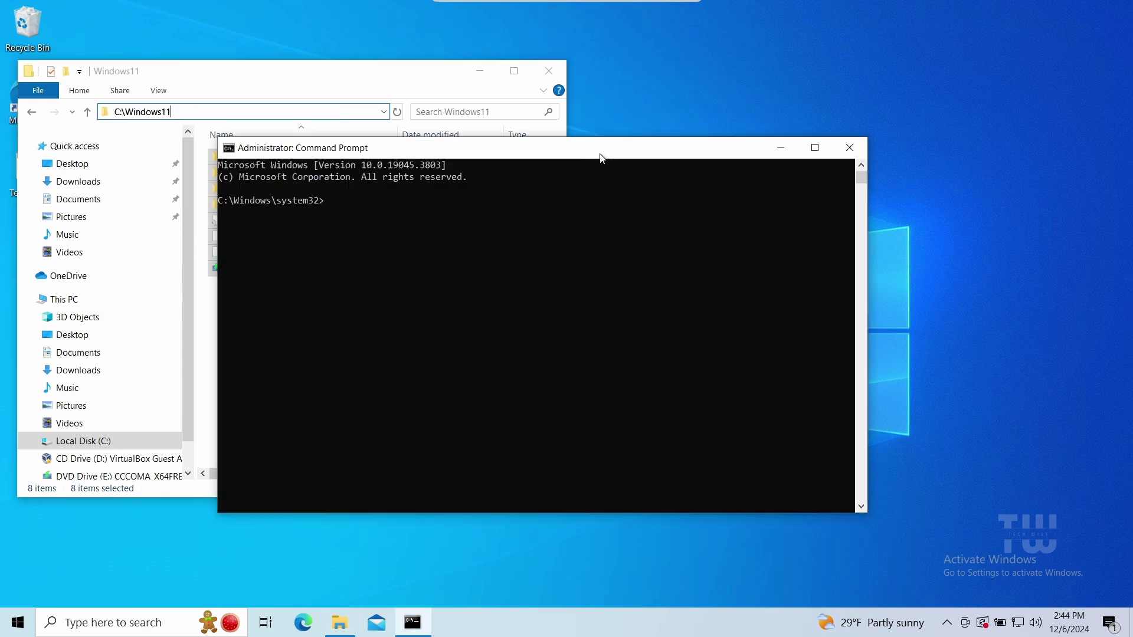
pyautogui.hotkey('ctrl', 'v')
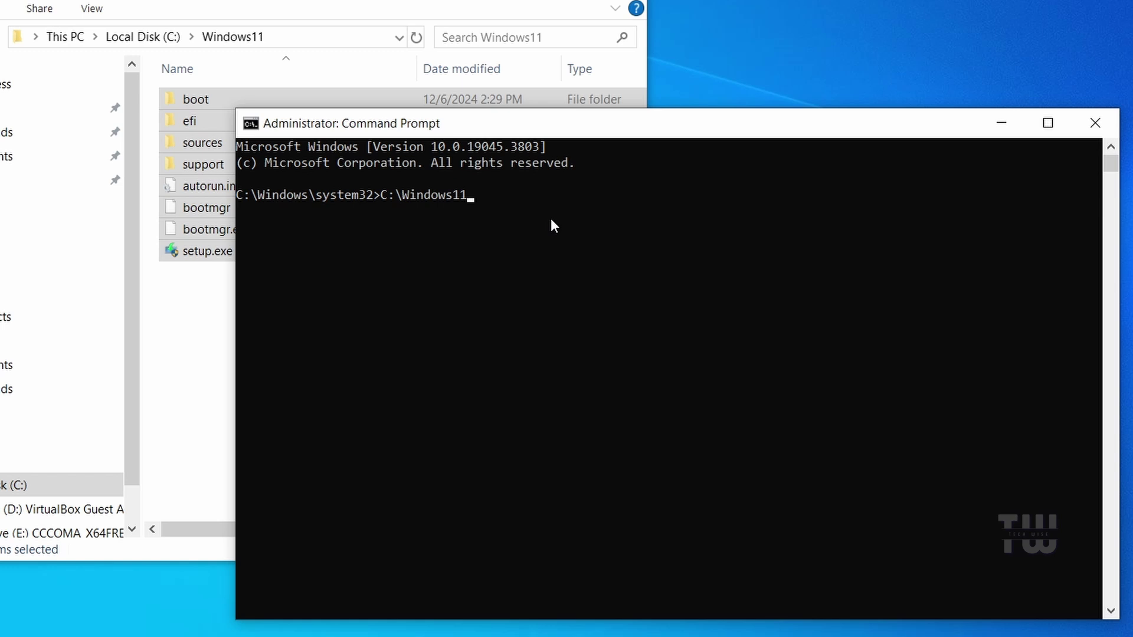
pyautogui.write('\\setup.exe /product ')
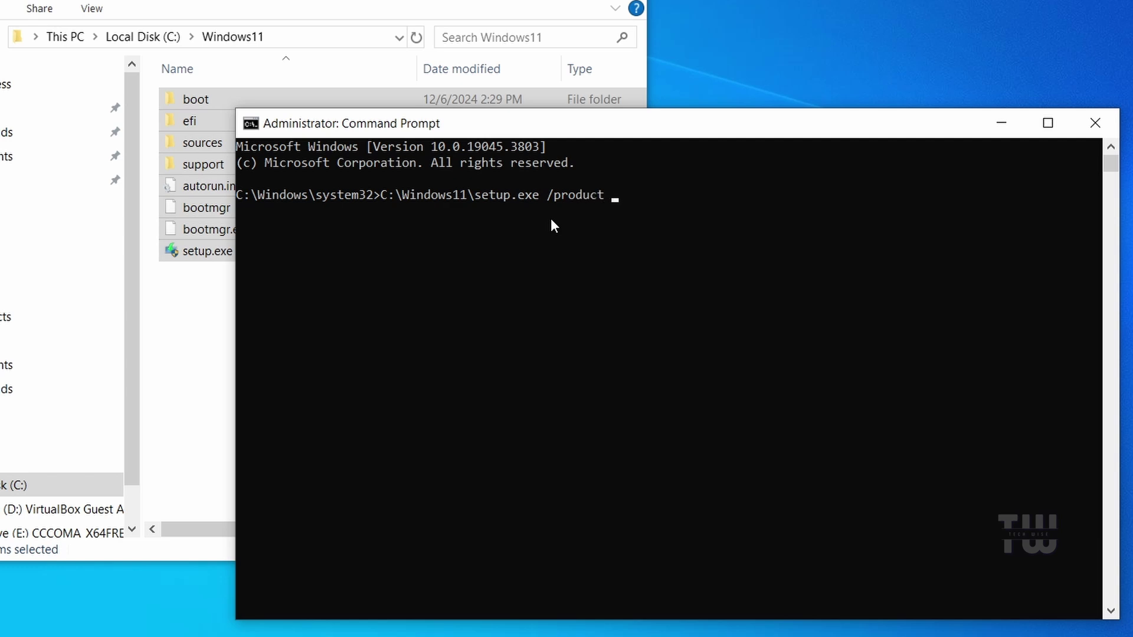
pyautogui.write('server')
pyautogui.press('Return')
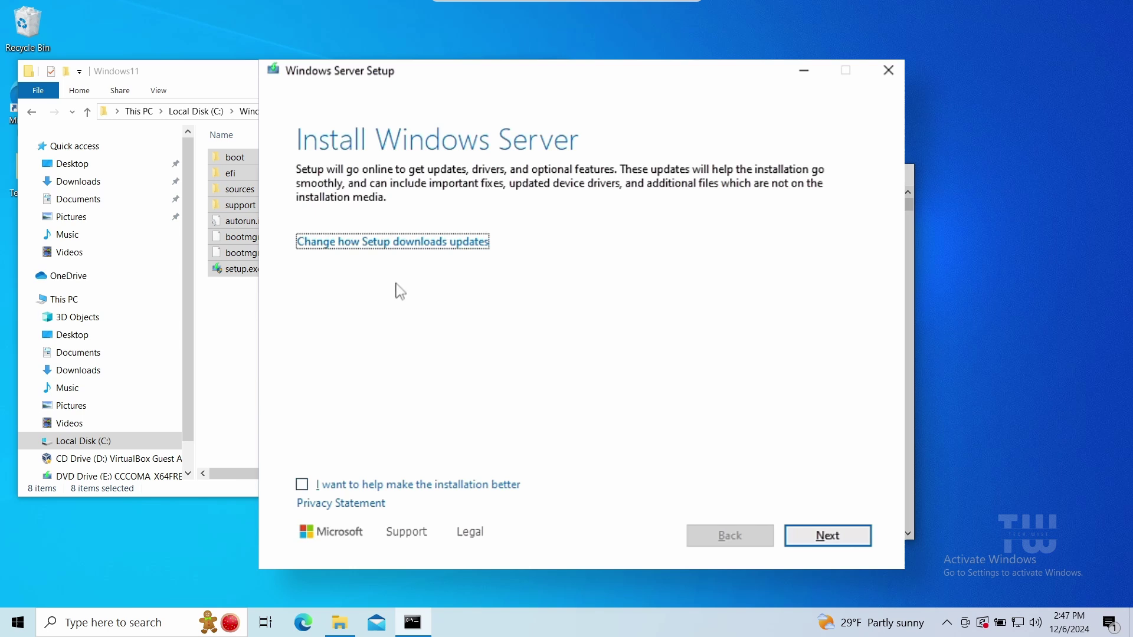
# Set Setup to download updates 'Not right now' and continue.
pyautogui.click(373, 242)
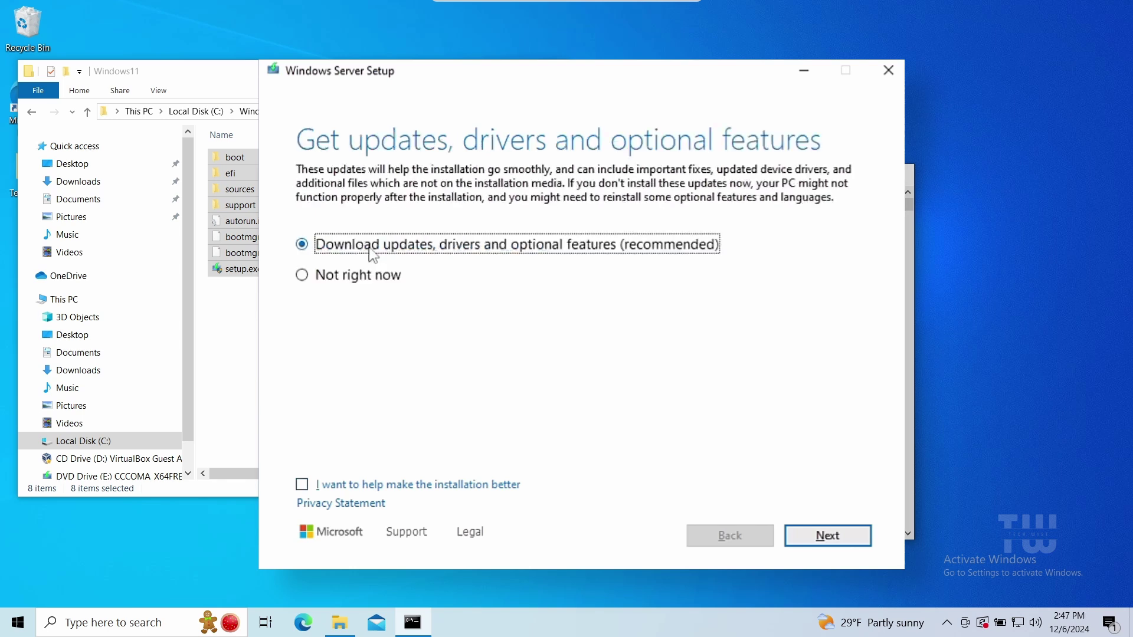
pyautogui.click(361, 280)
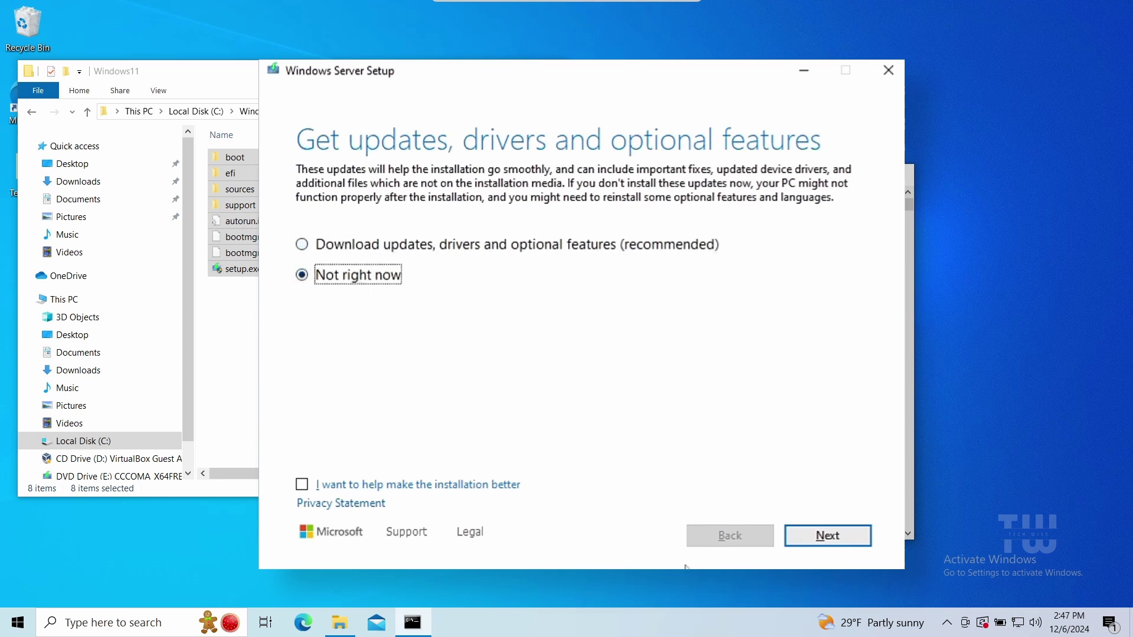
pyautogui.click(827, 538)
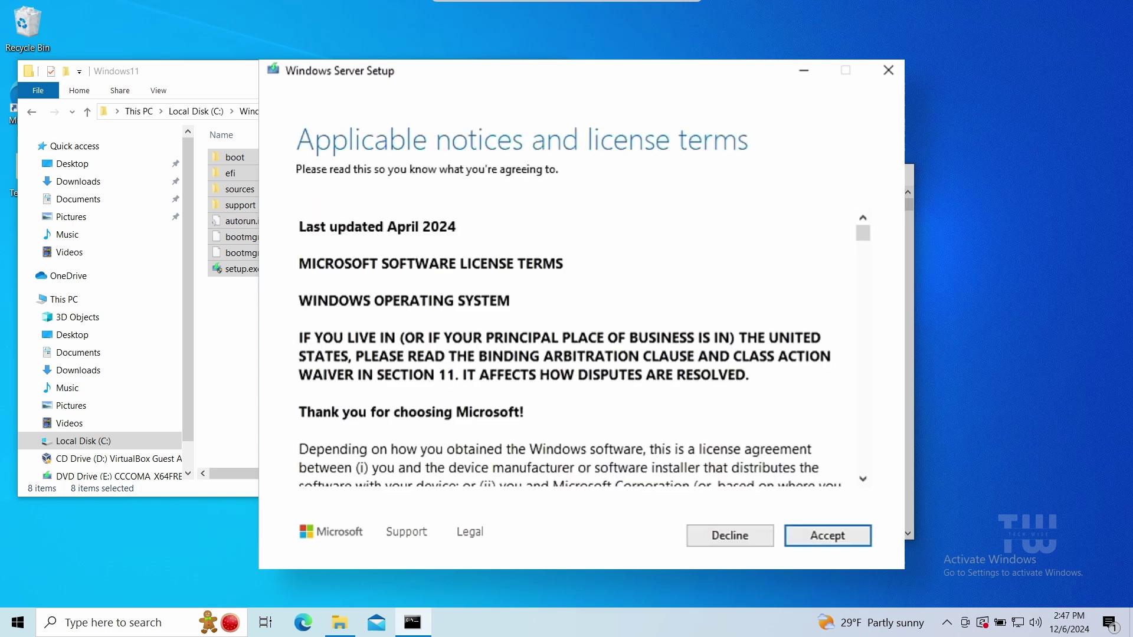
# Accept the license terms, keep files, settings and apps, and start the installation.
pyautogui.scroll(-10, 579, 354)
pyautogui.click(822, 542)
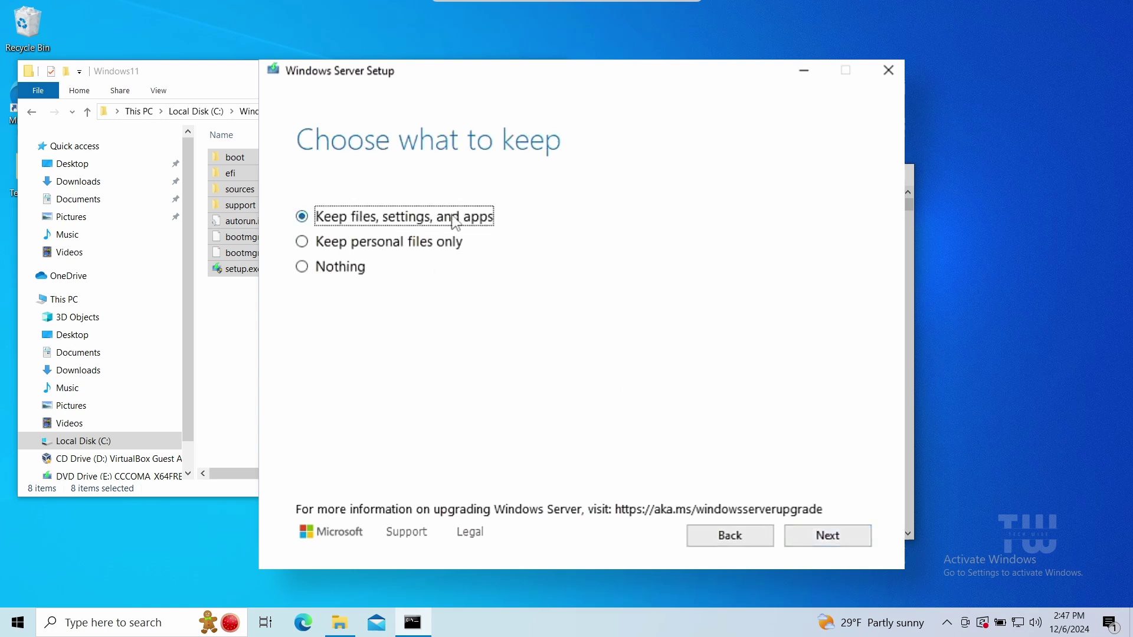
pyautogui.click(825, 544)
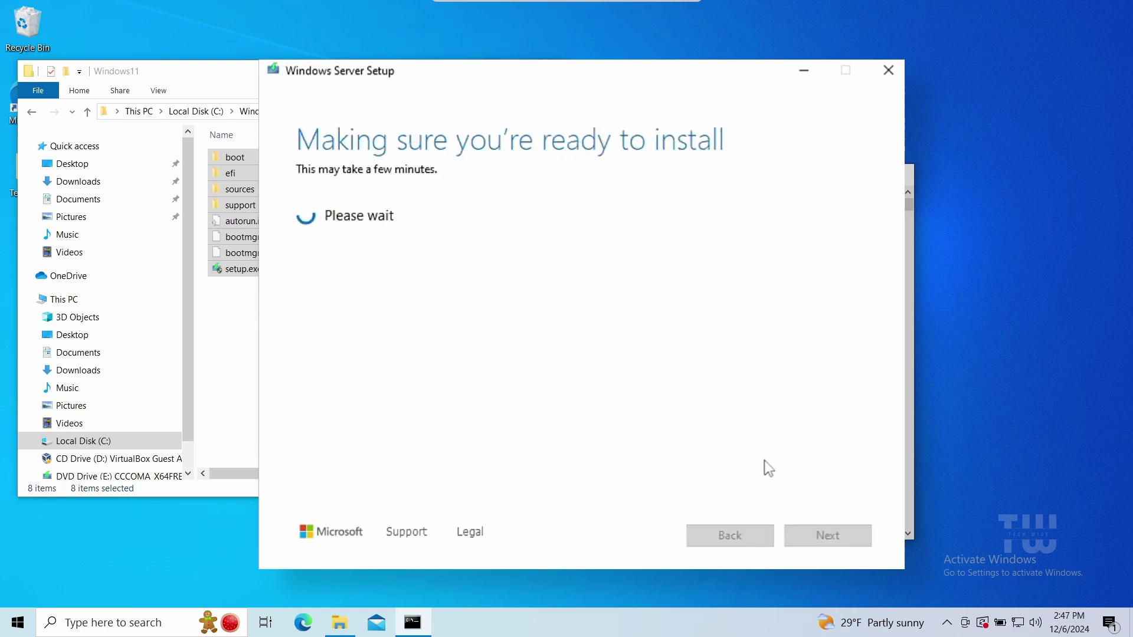
pyautogui.click(824, 535)
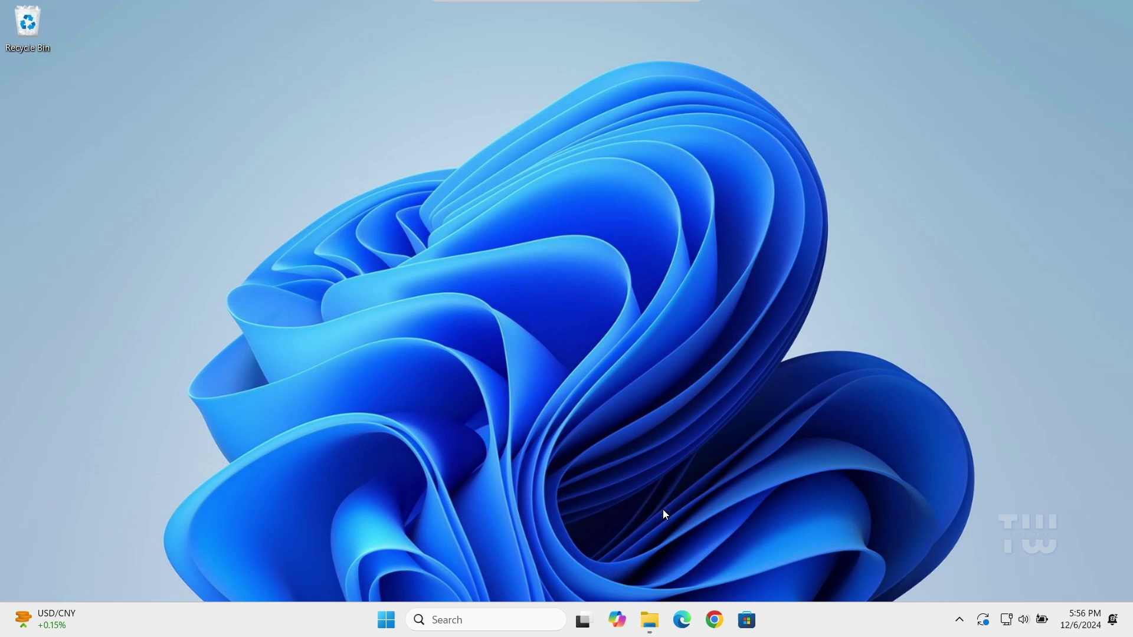
# Delete the Windows11 folder from Windows (C:), leaving Windows.old, and minimise File Explorer.
pyautogui.click(649, 619)
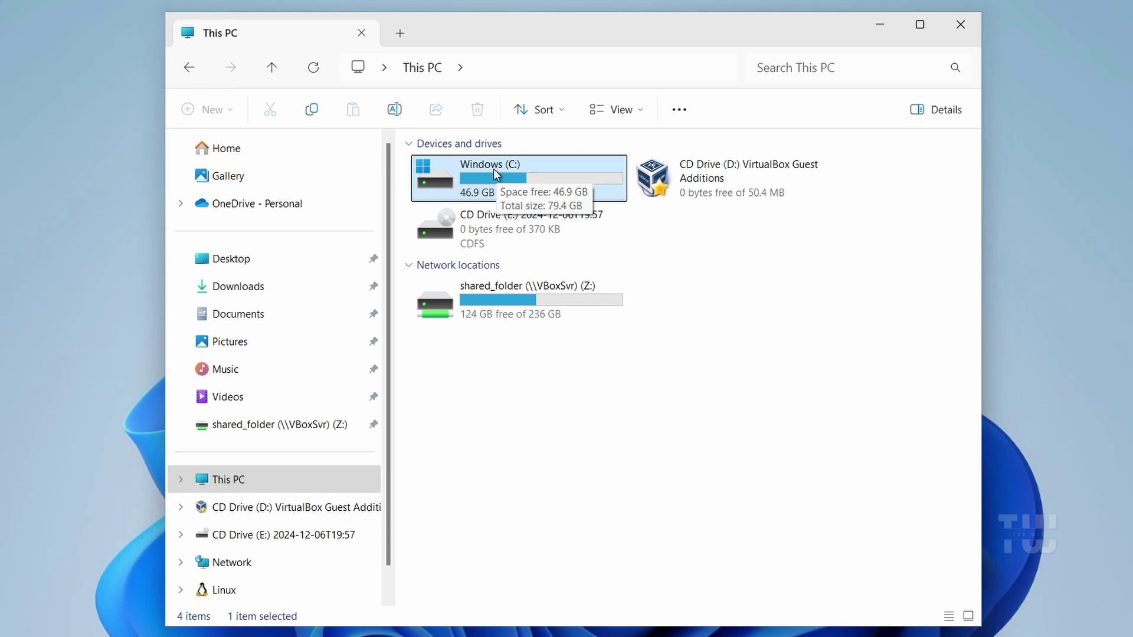
pyautogui.doubleClick(494, 169)
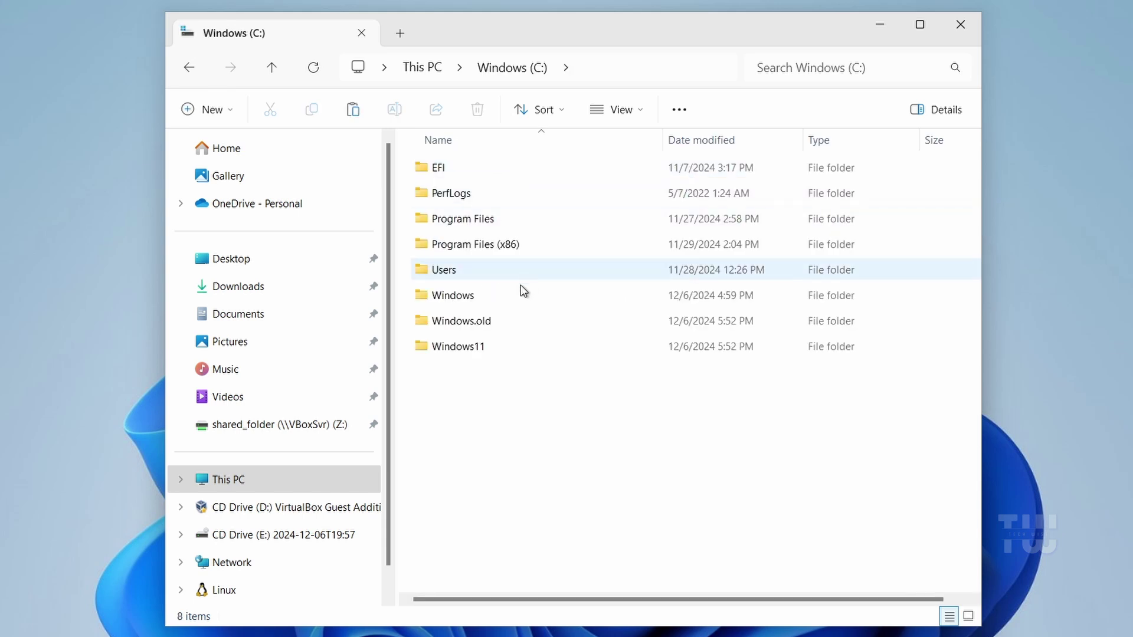
pyautogui.click(476, 353)
pyautogui.rightClick(476, 353)
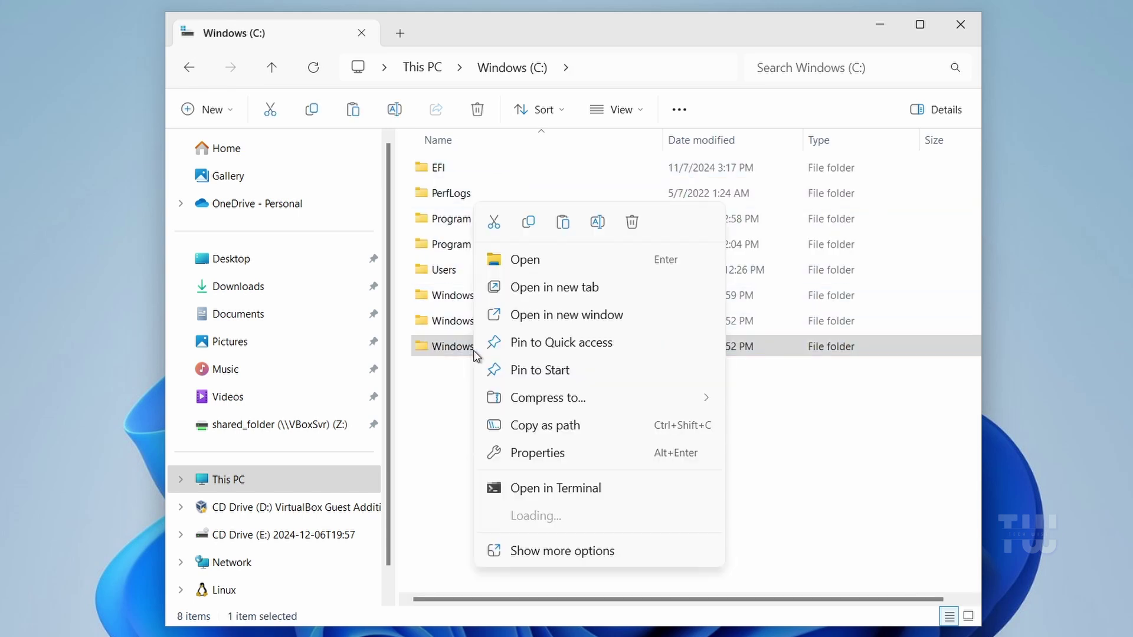
pyautogui.click(628, 222)
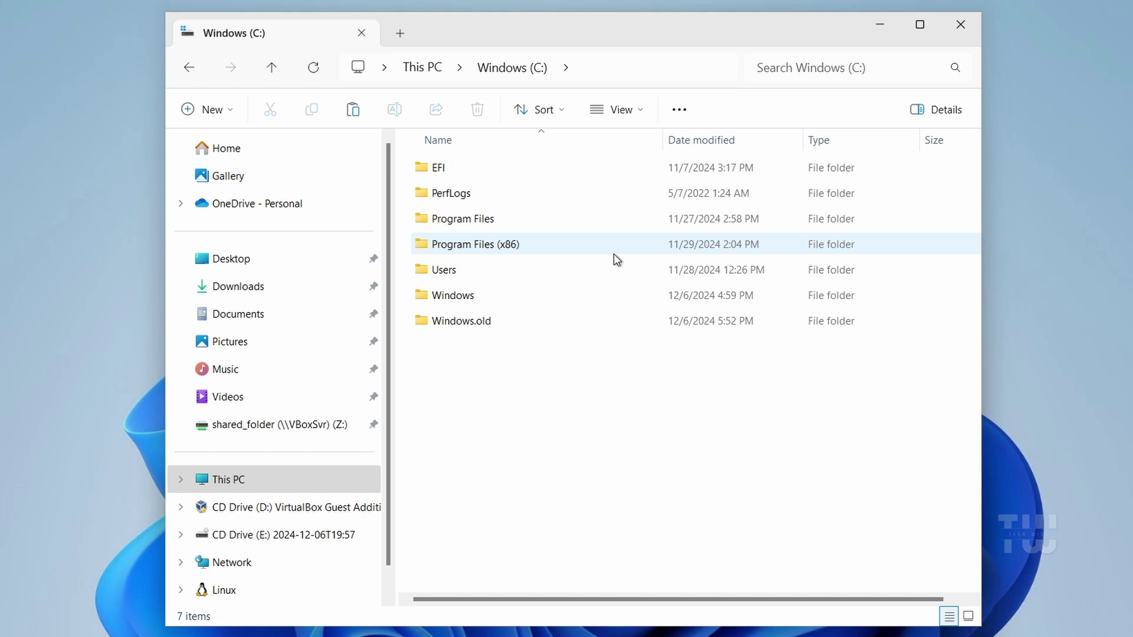
pyautogui.click(475, 323)
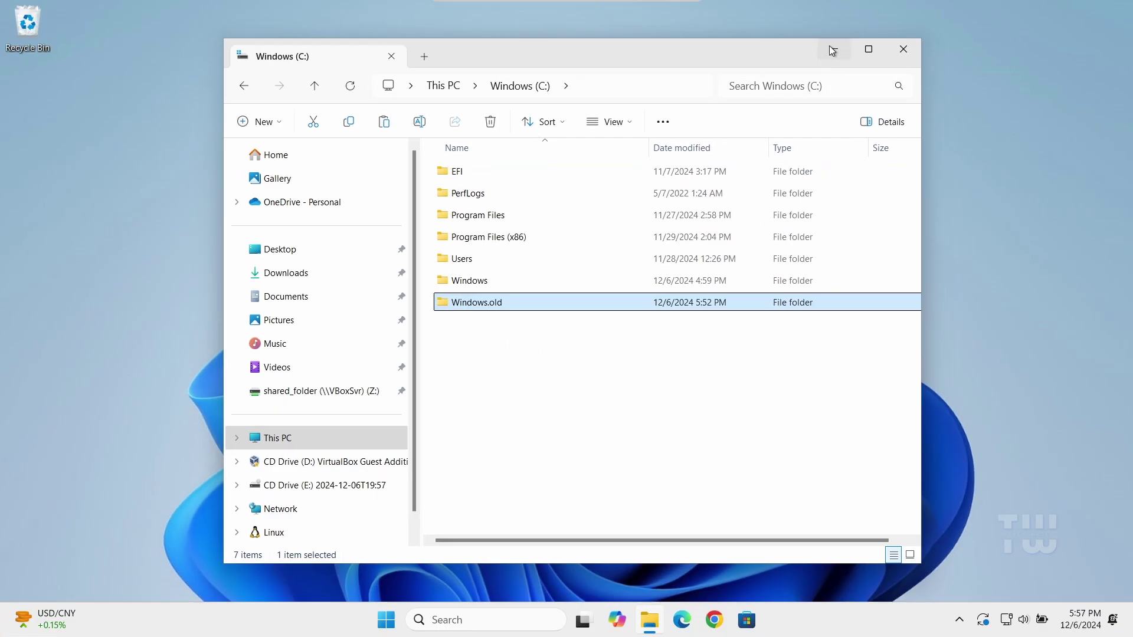
pyautogui.click(831, 50)
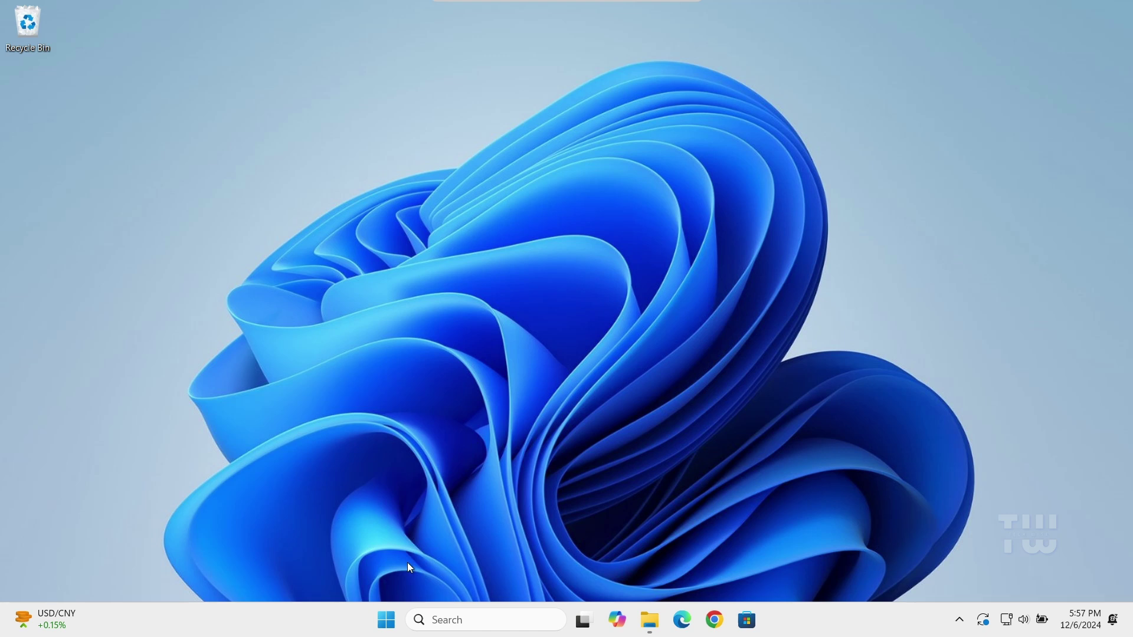
# From the Start menu's Settings, go to System > Recovery and launch 'Go back to Windows 10'.
pyautogui.rightClick(395, 617)
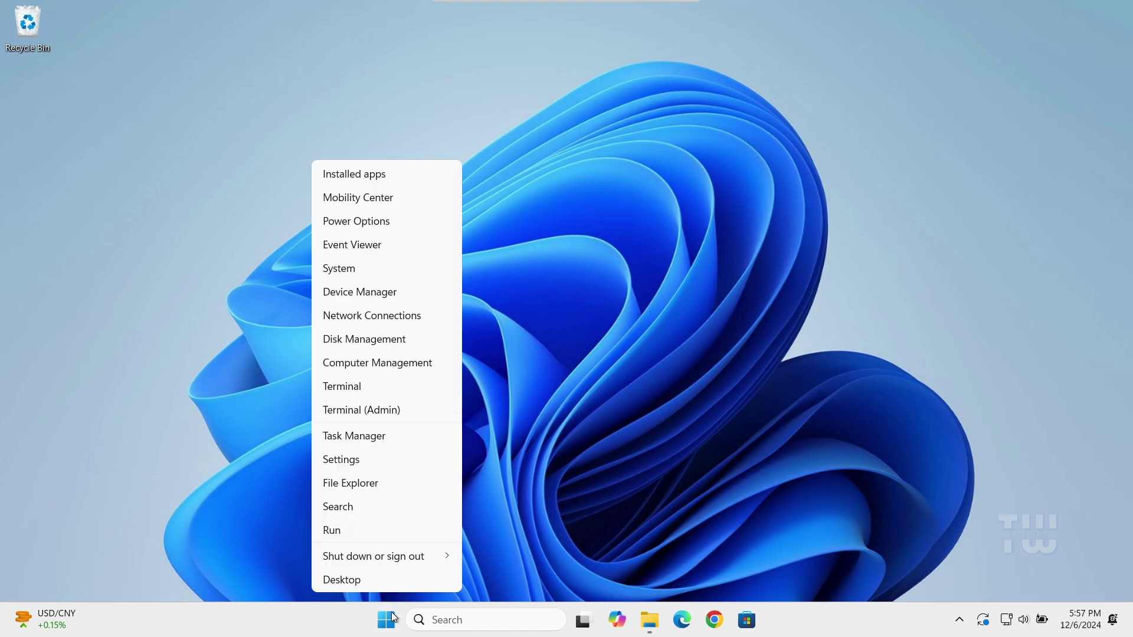
pyautogui.click(377, 464)
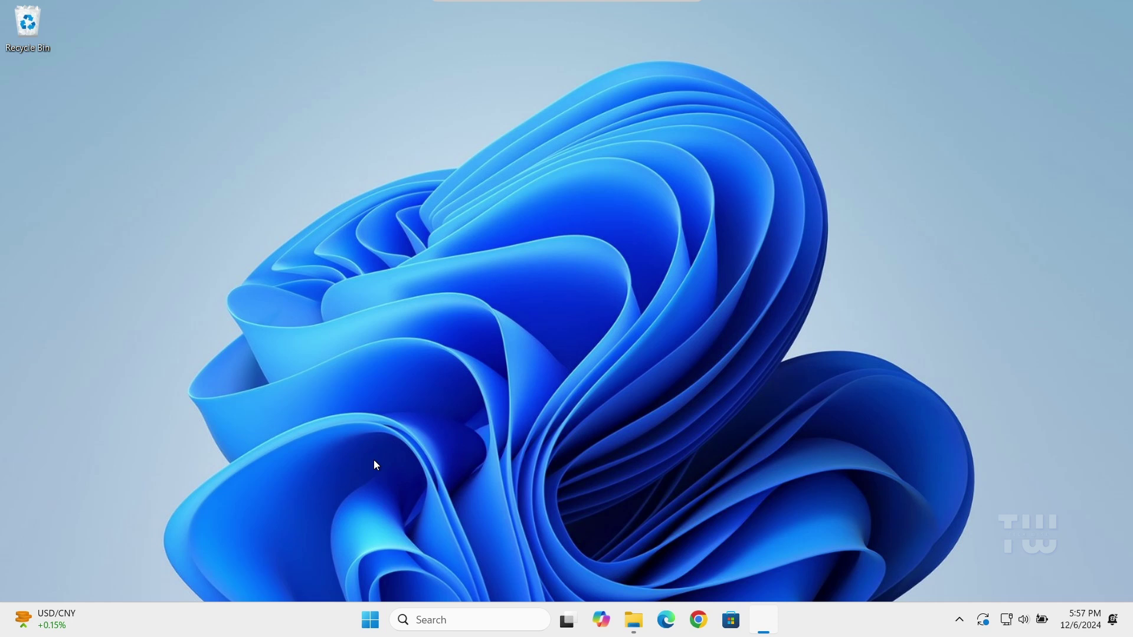
pyautogui.scroll(-6, 635, 338)
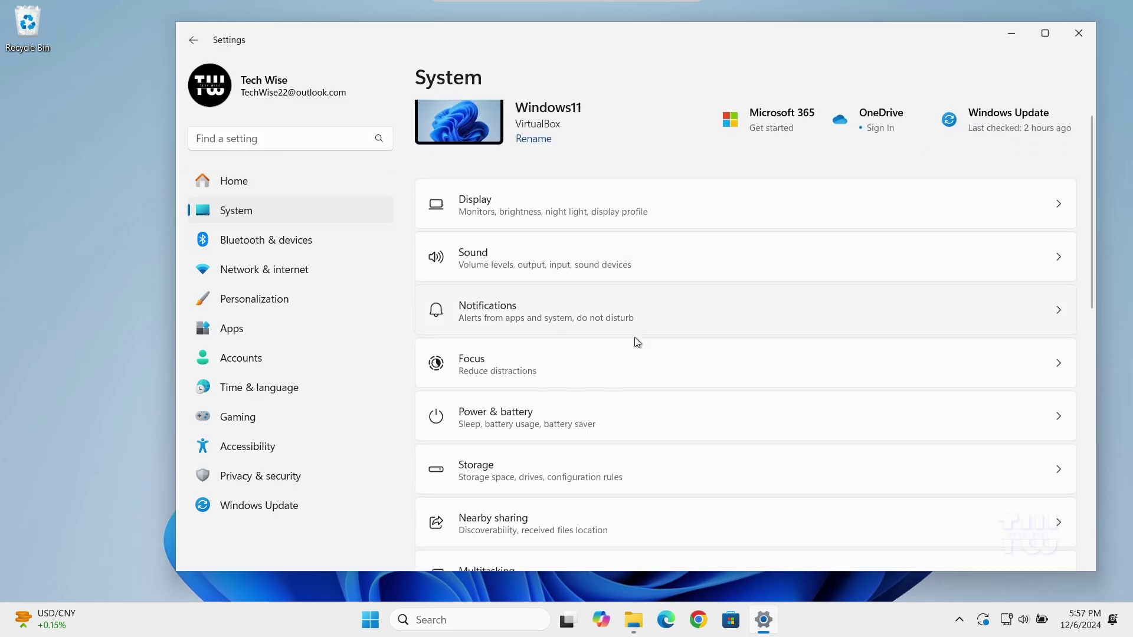
pyautogui.scroll(-2, 620, 347)
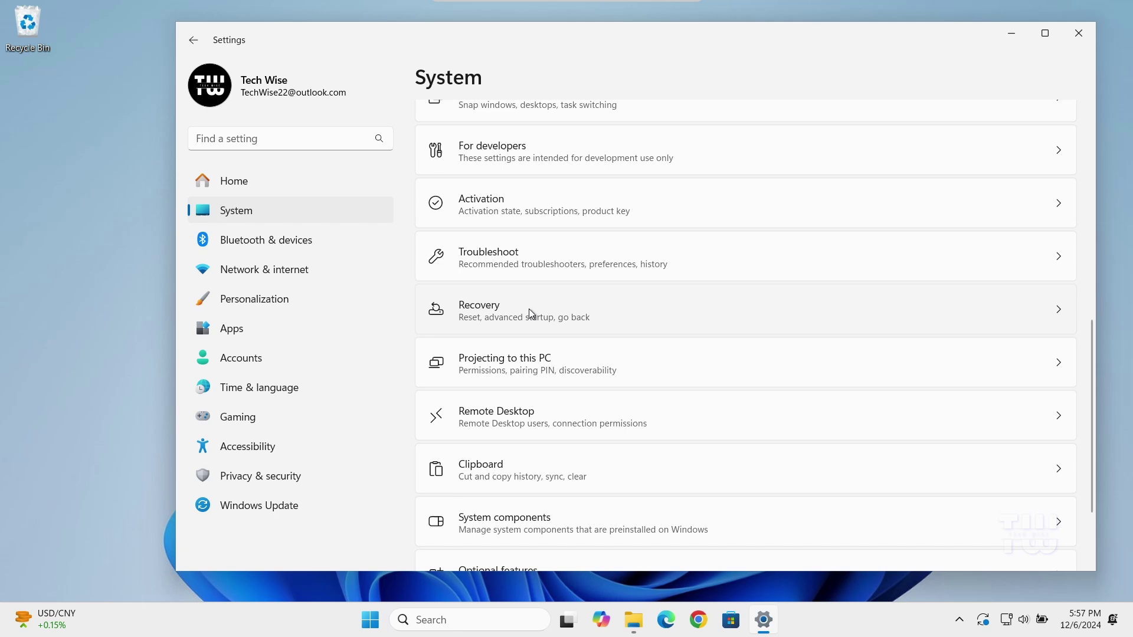
pyautogui.click(530, 312)
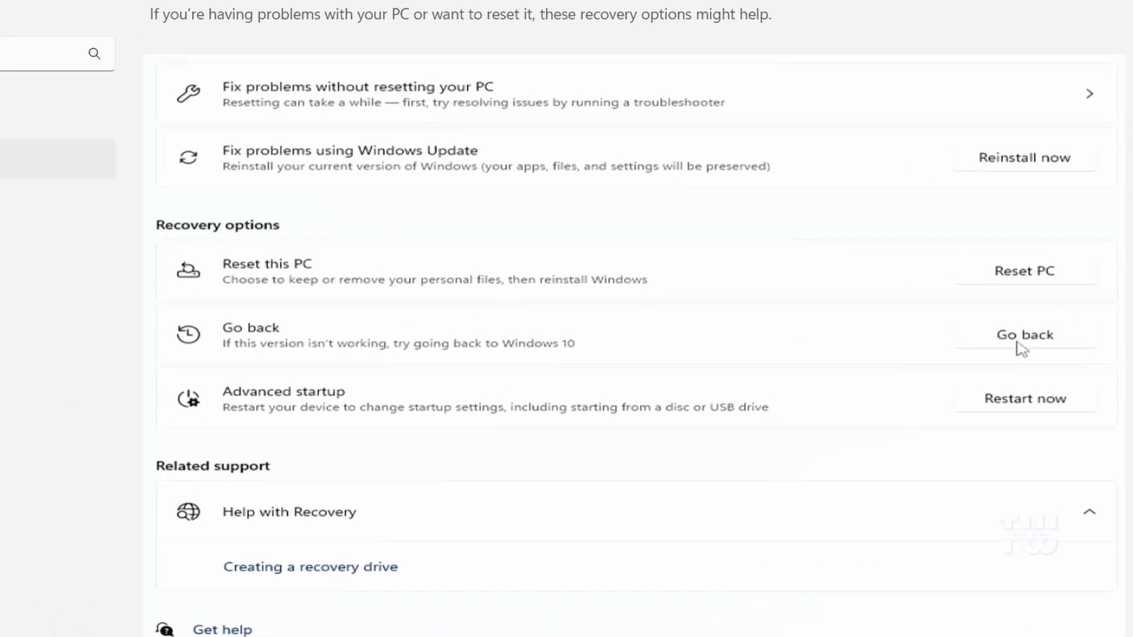
pyautogui.click(1018, 342)
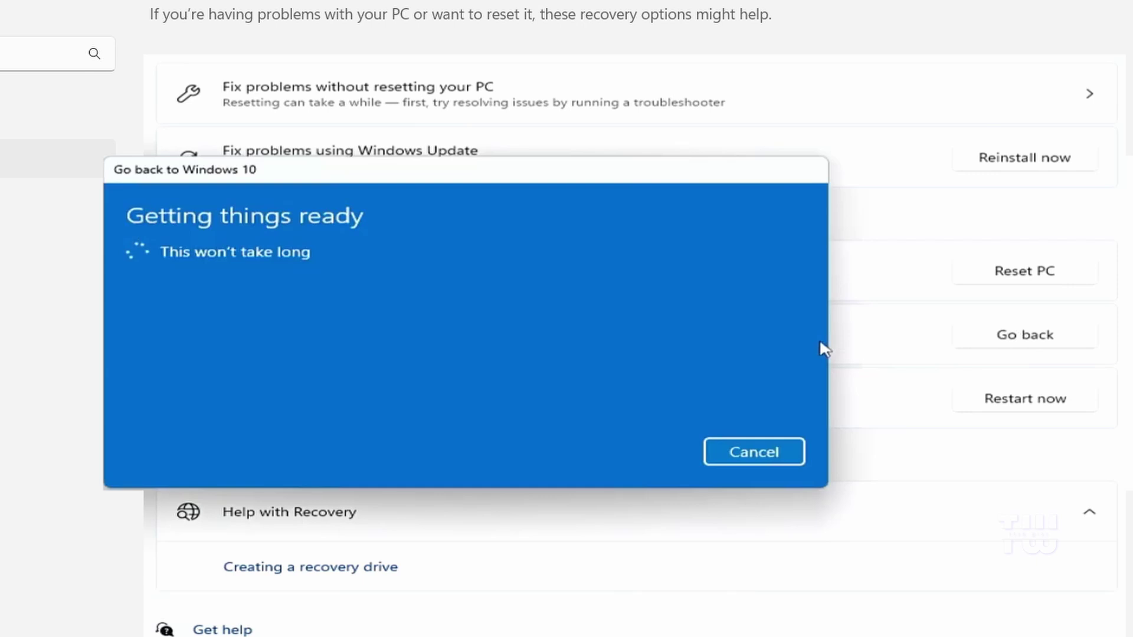